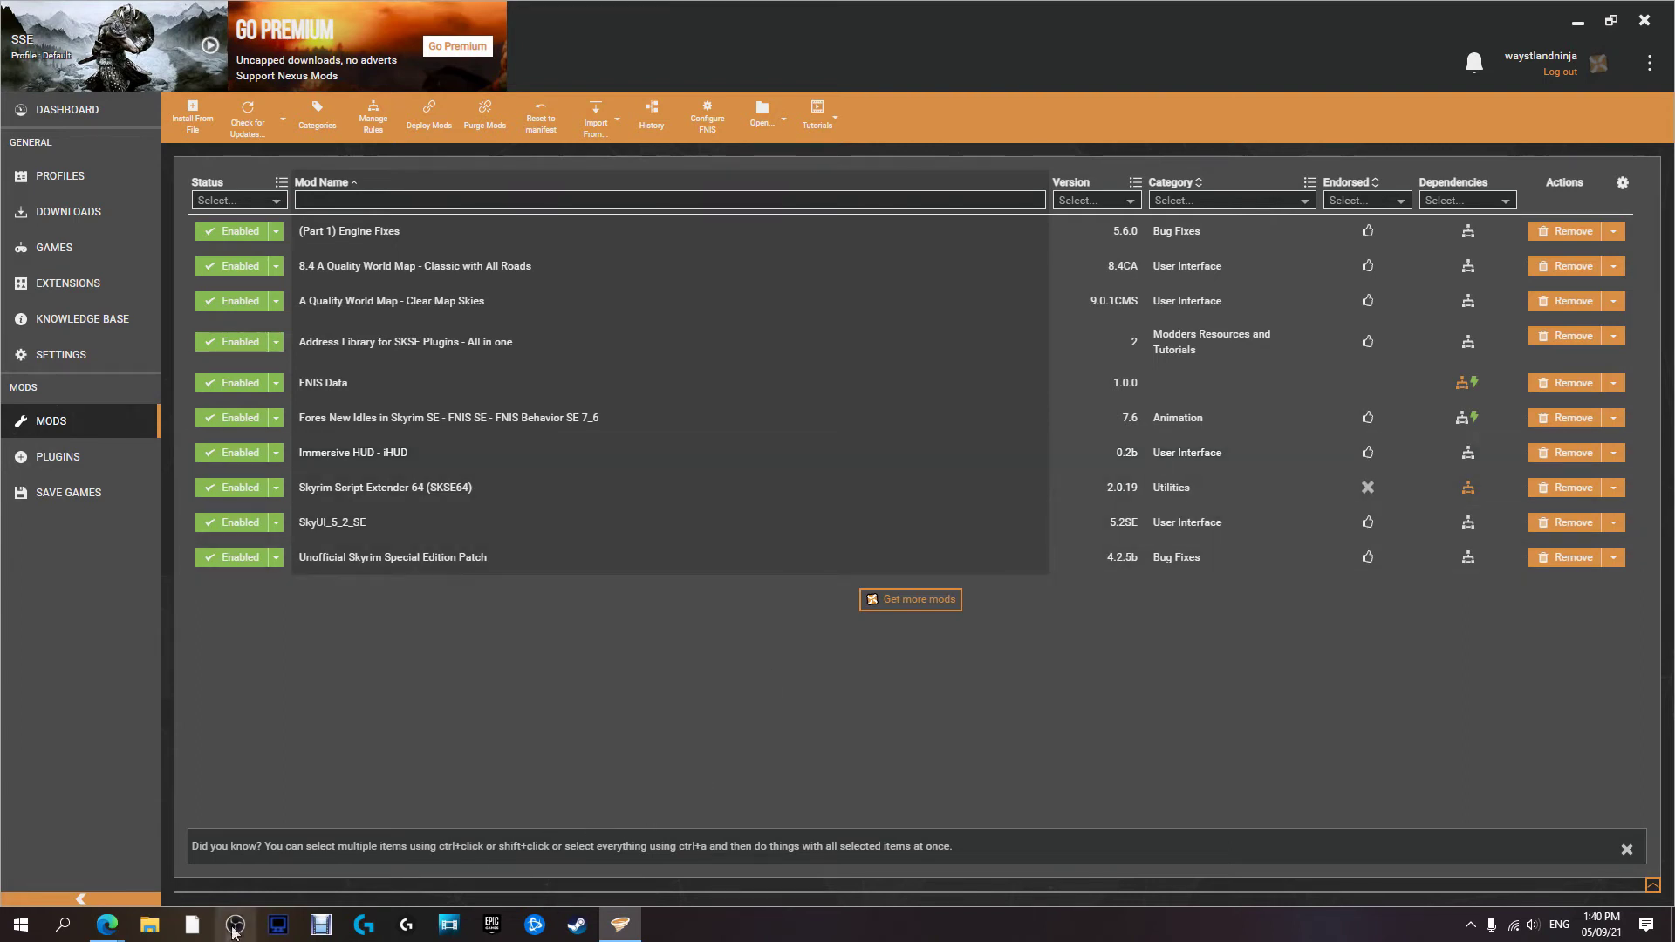
# Switch to the Edge browser and start the free slow mod-manager download of SMIM SE 2-08 from its Nexus Mods page
pyautogui.moveTo(115, 937)
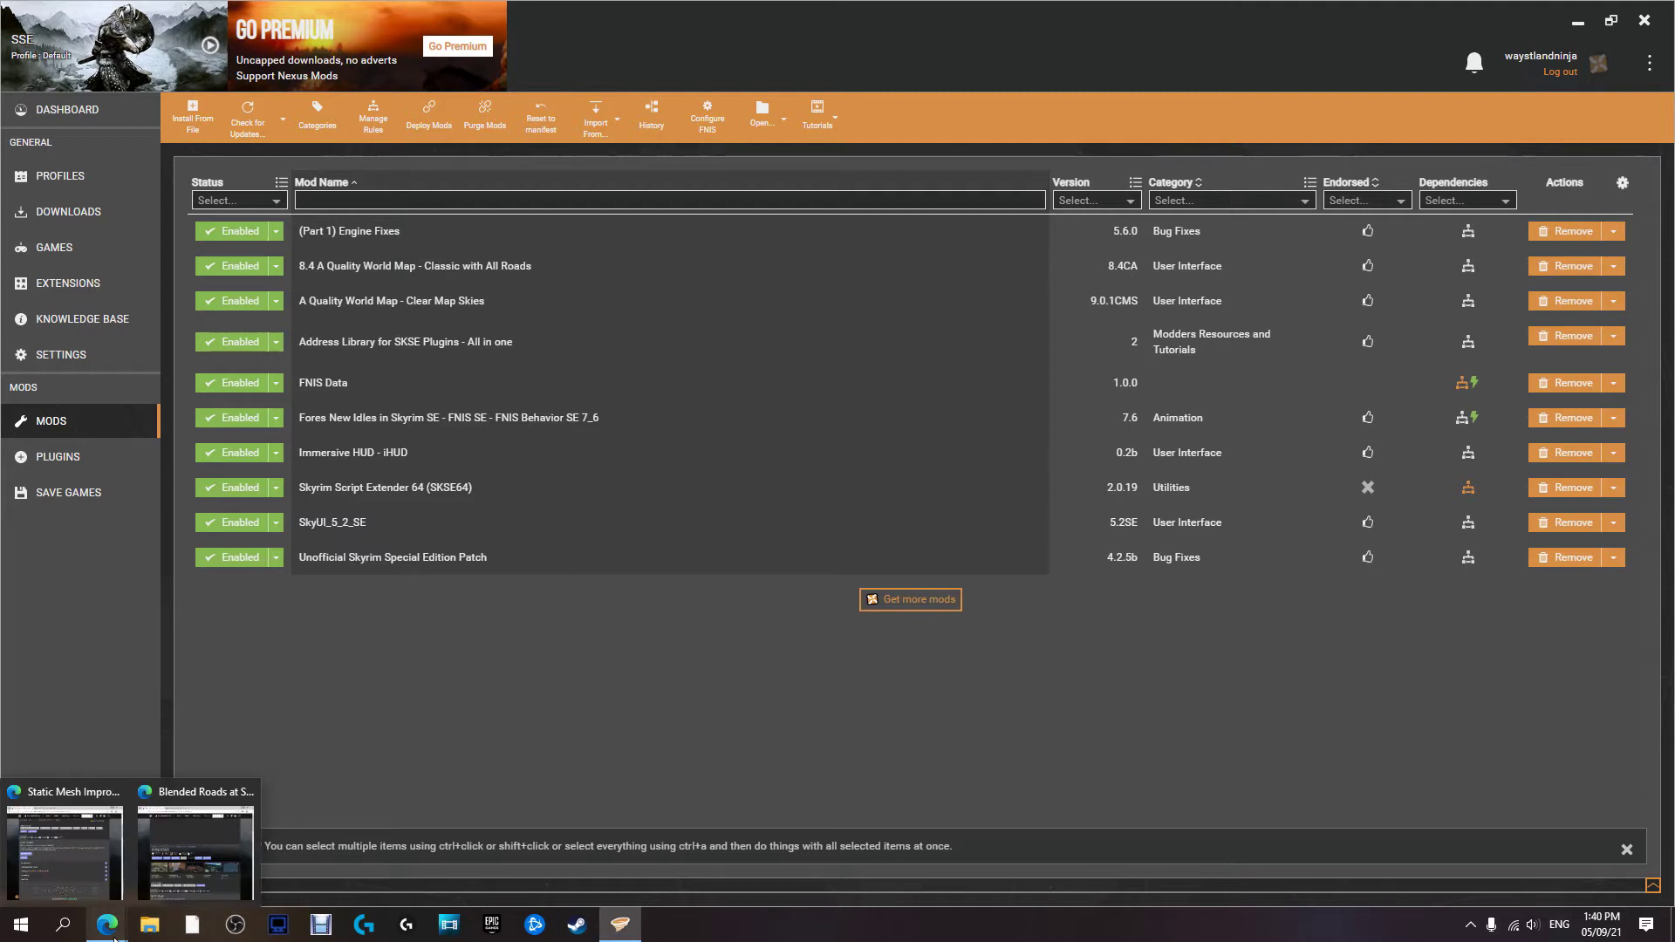
pyautogui.click(65, 851)
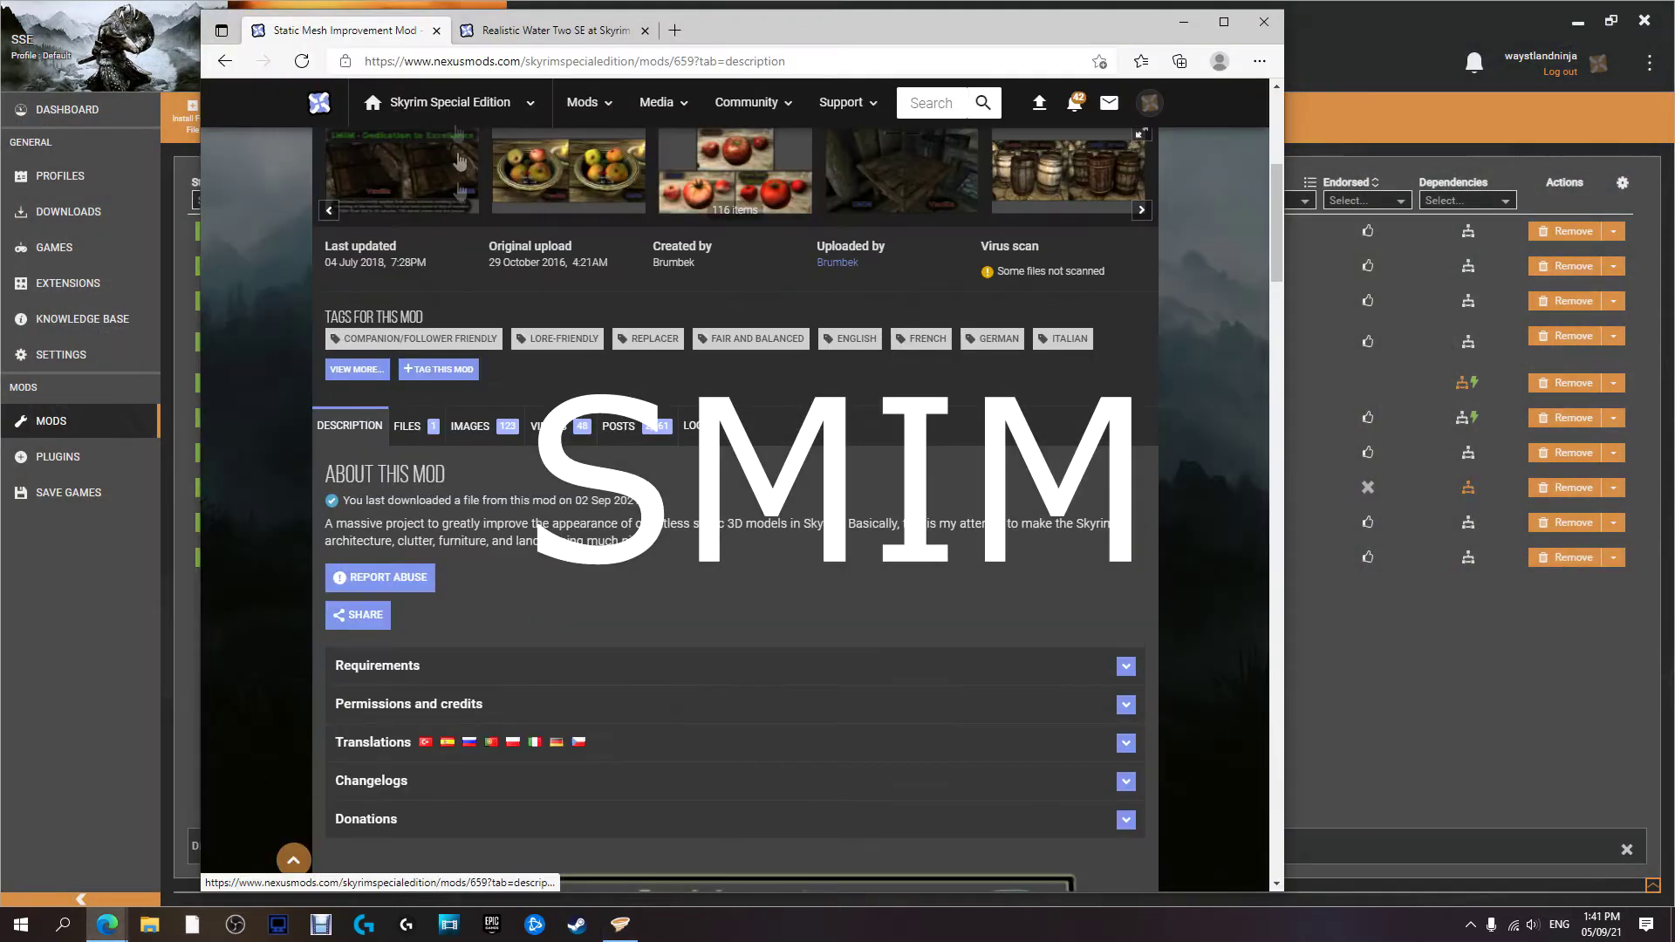
pyautogui.click(548, 31)
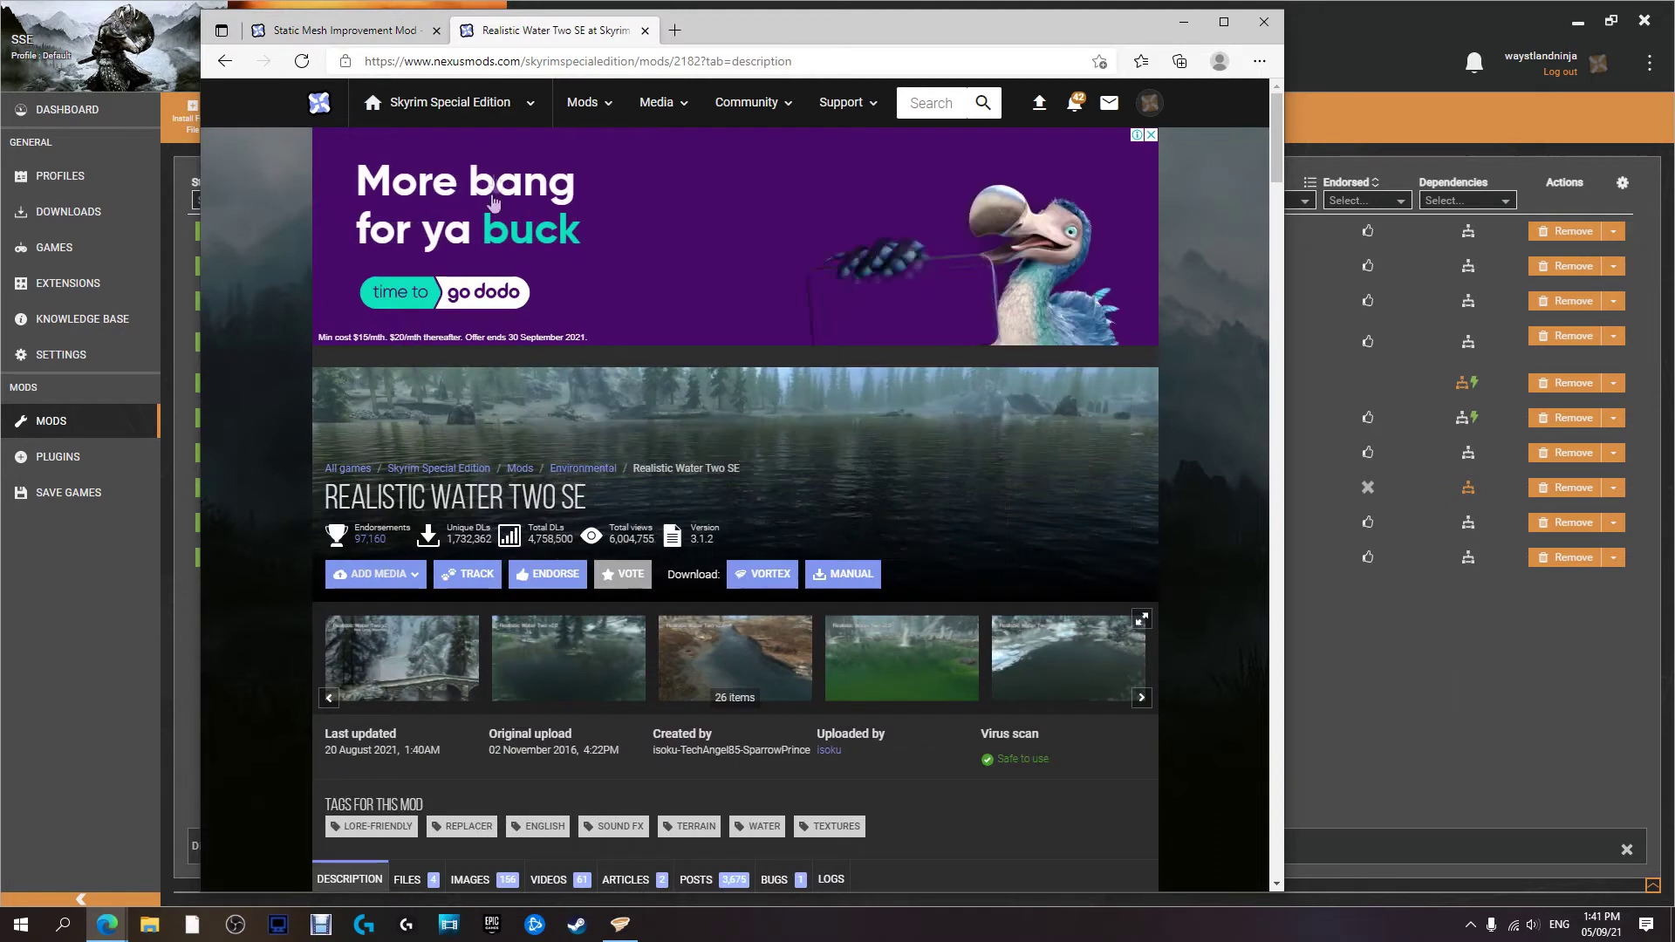
pyautogui.scroll(-4, 903, 618)
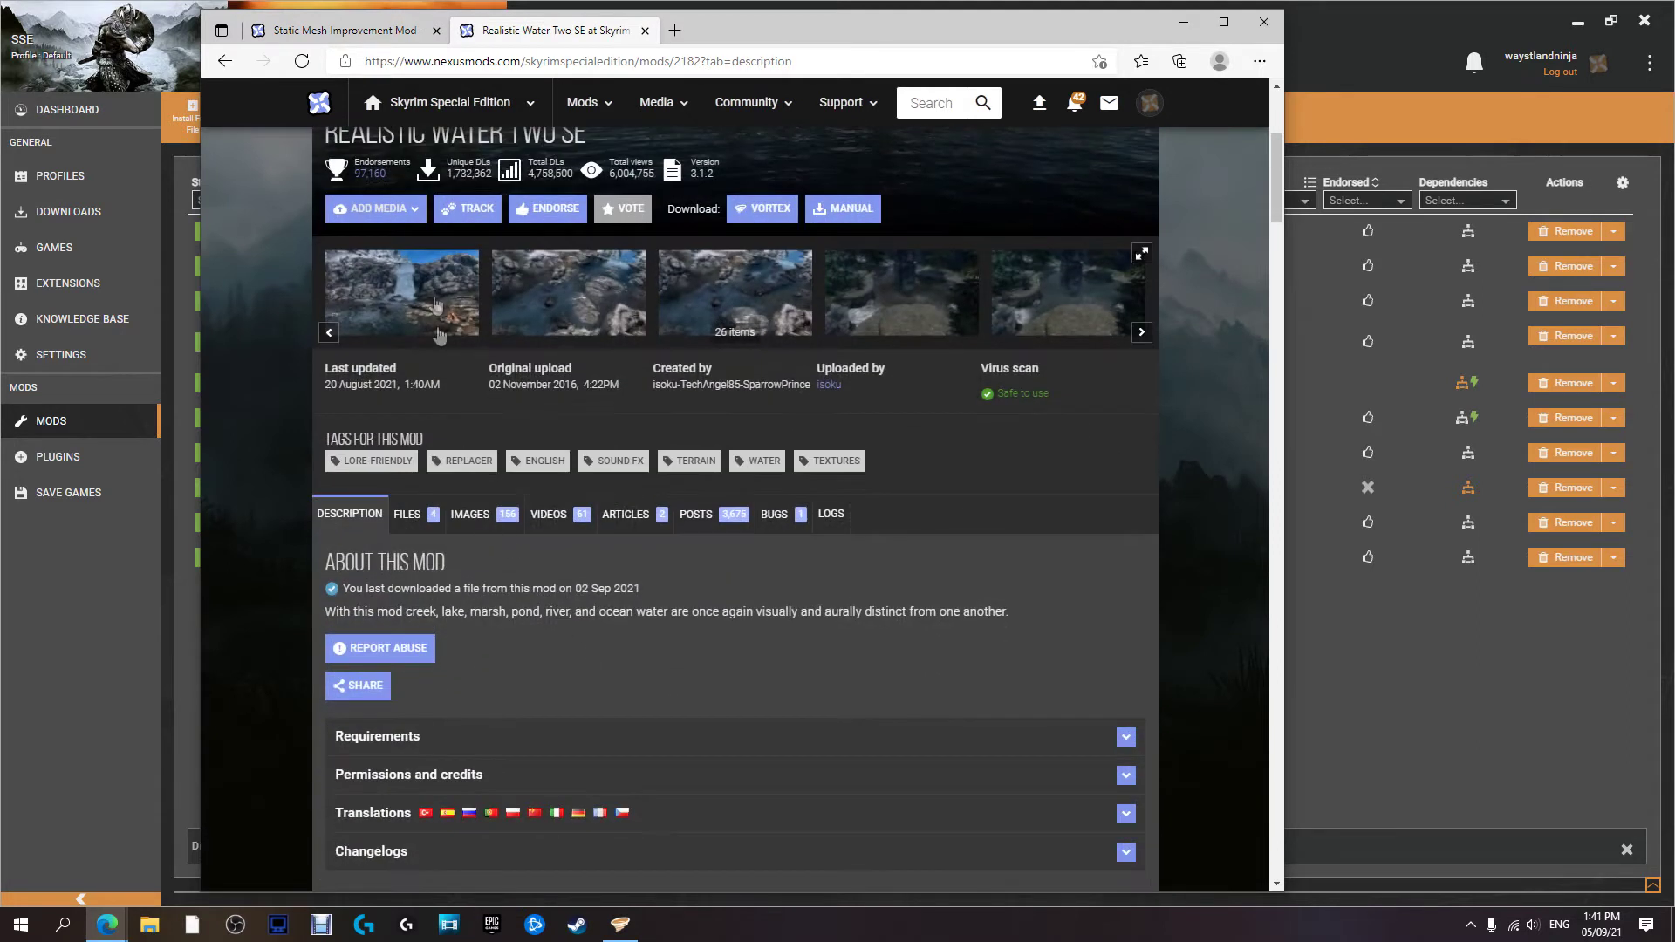
pyautogui.click(303, 30)
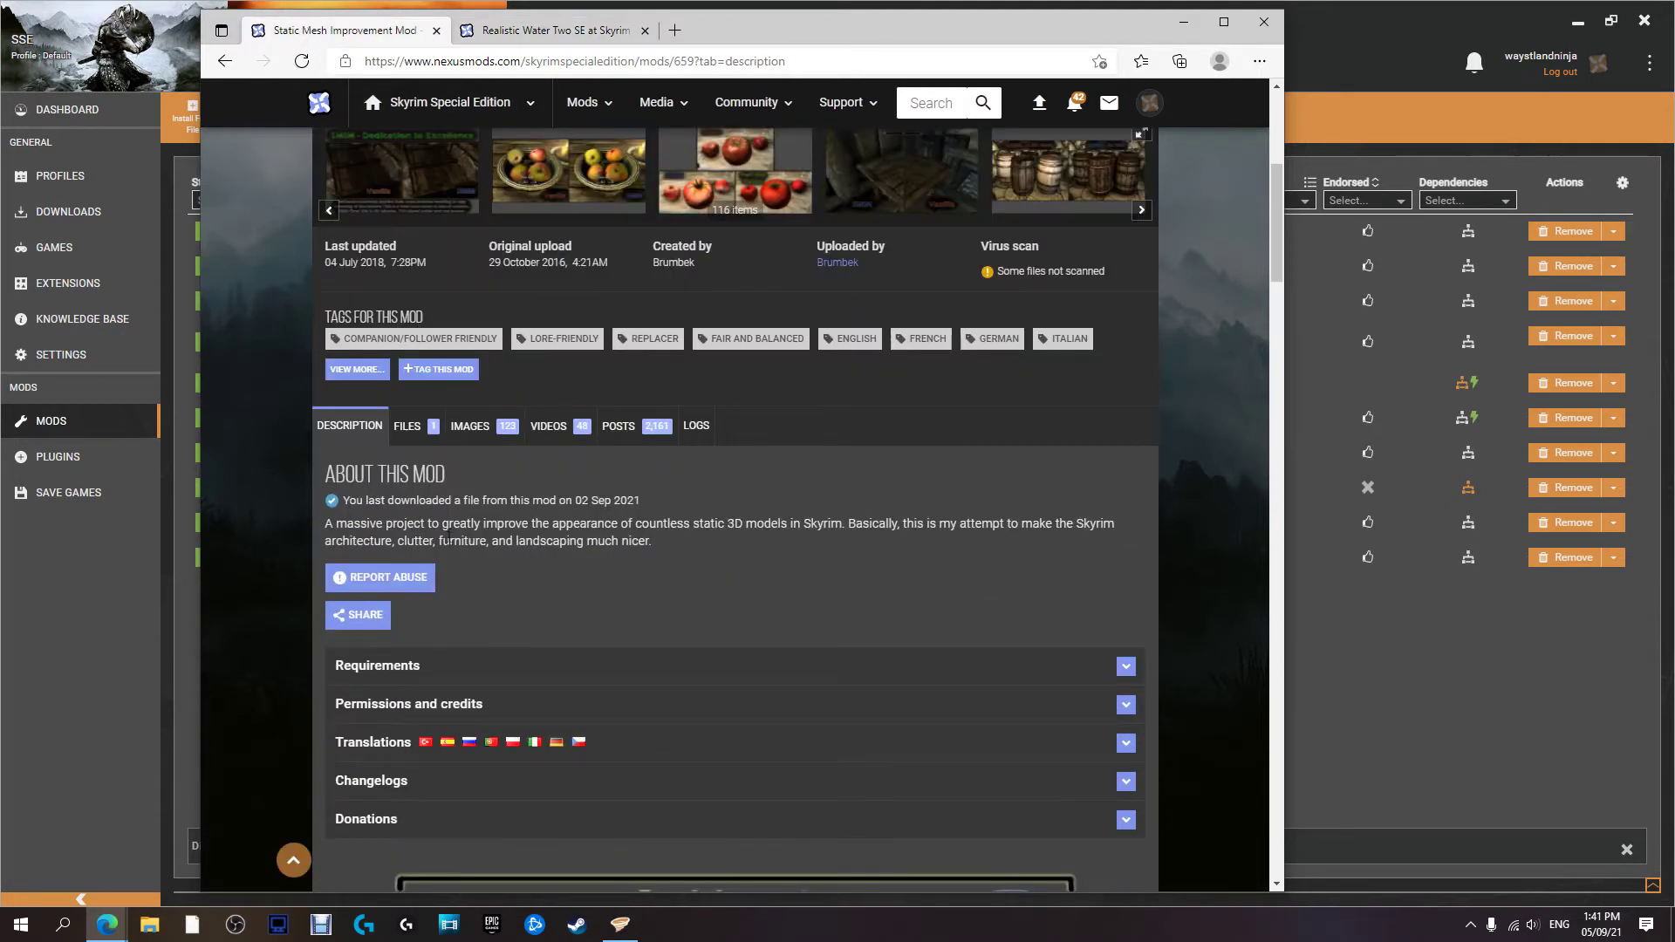
pyautogui.click(493, 613)
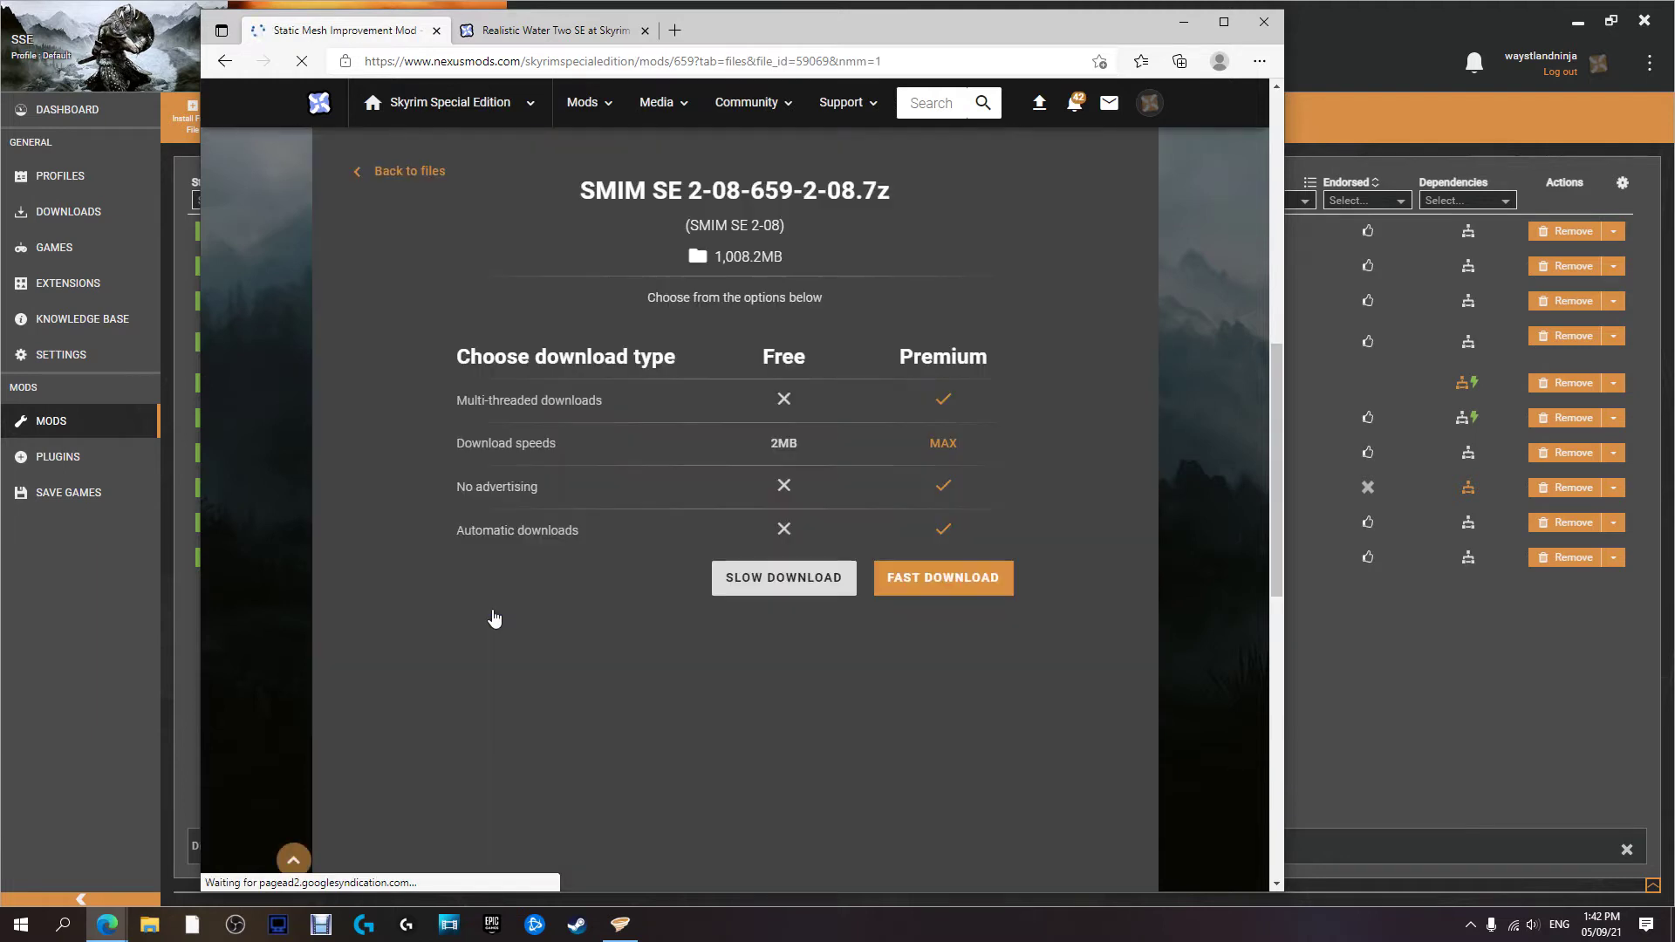
pyautogui.click(742, 581)
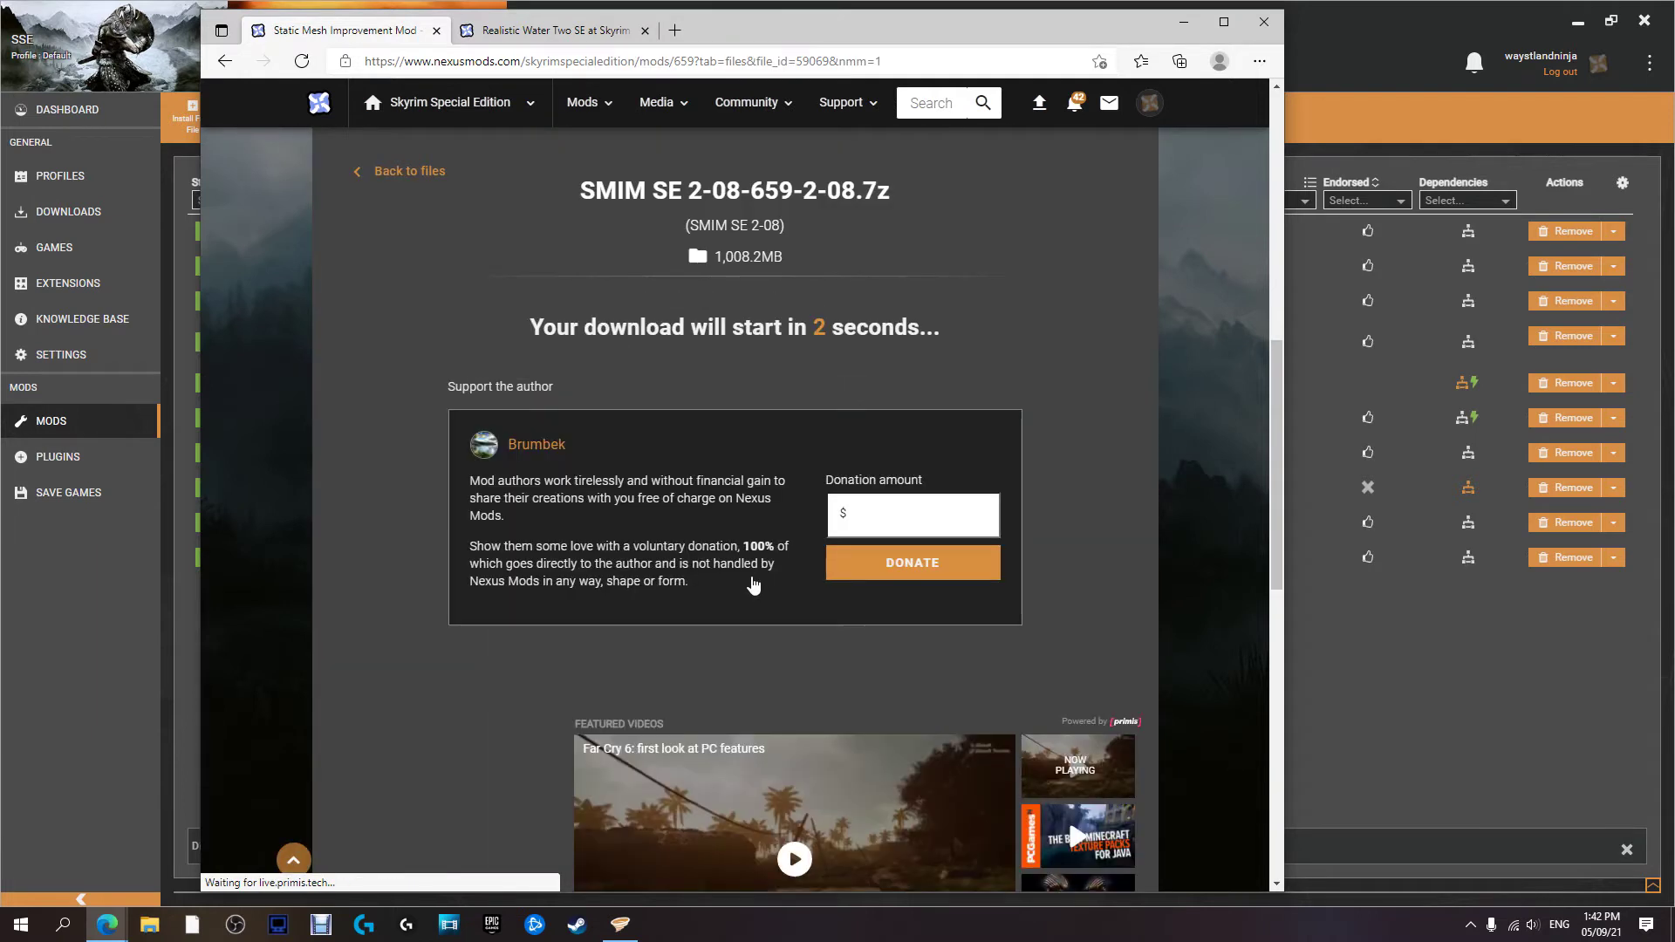
# Start the free slow mod-manager download of Realistic Water Two SE v3.1.2 and return to Vortex
pyautogui.click(576, 28)
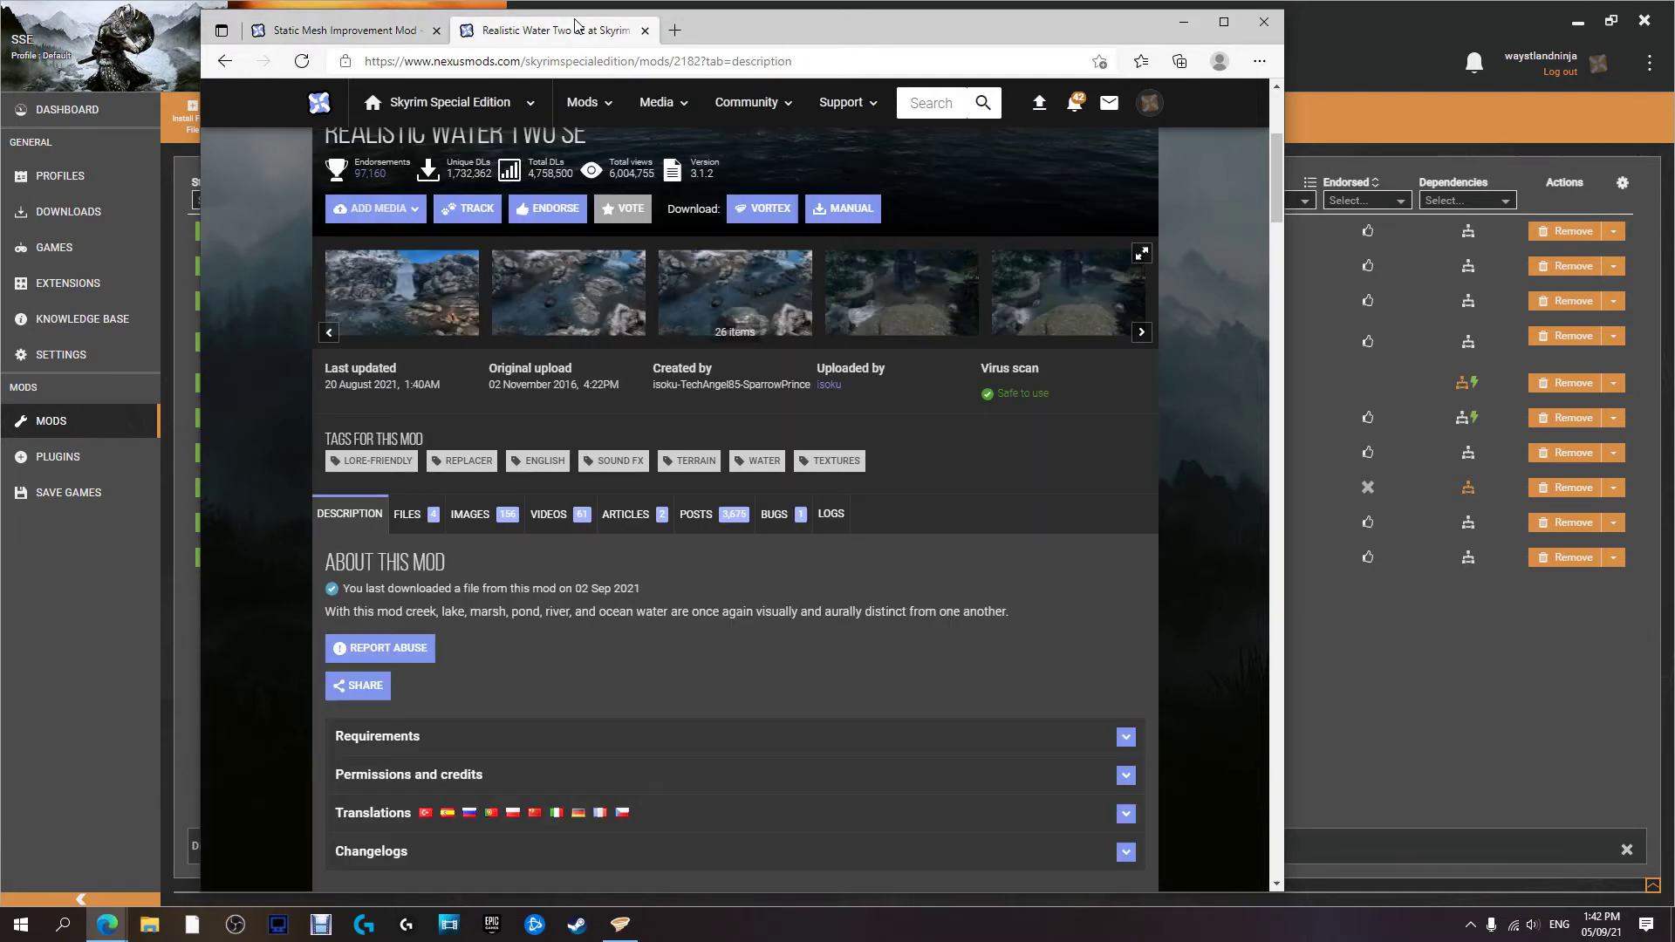
pyautogui.click(410, 515)
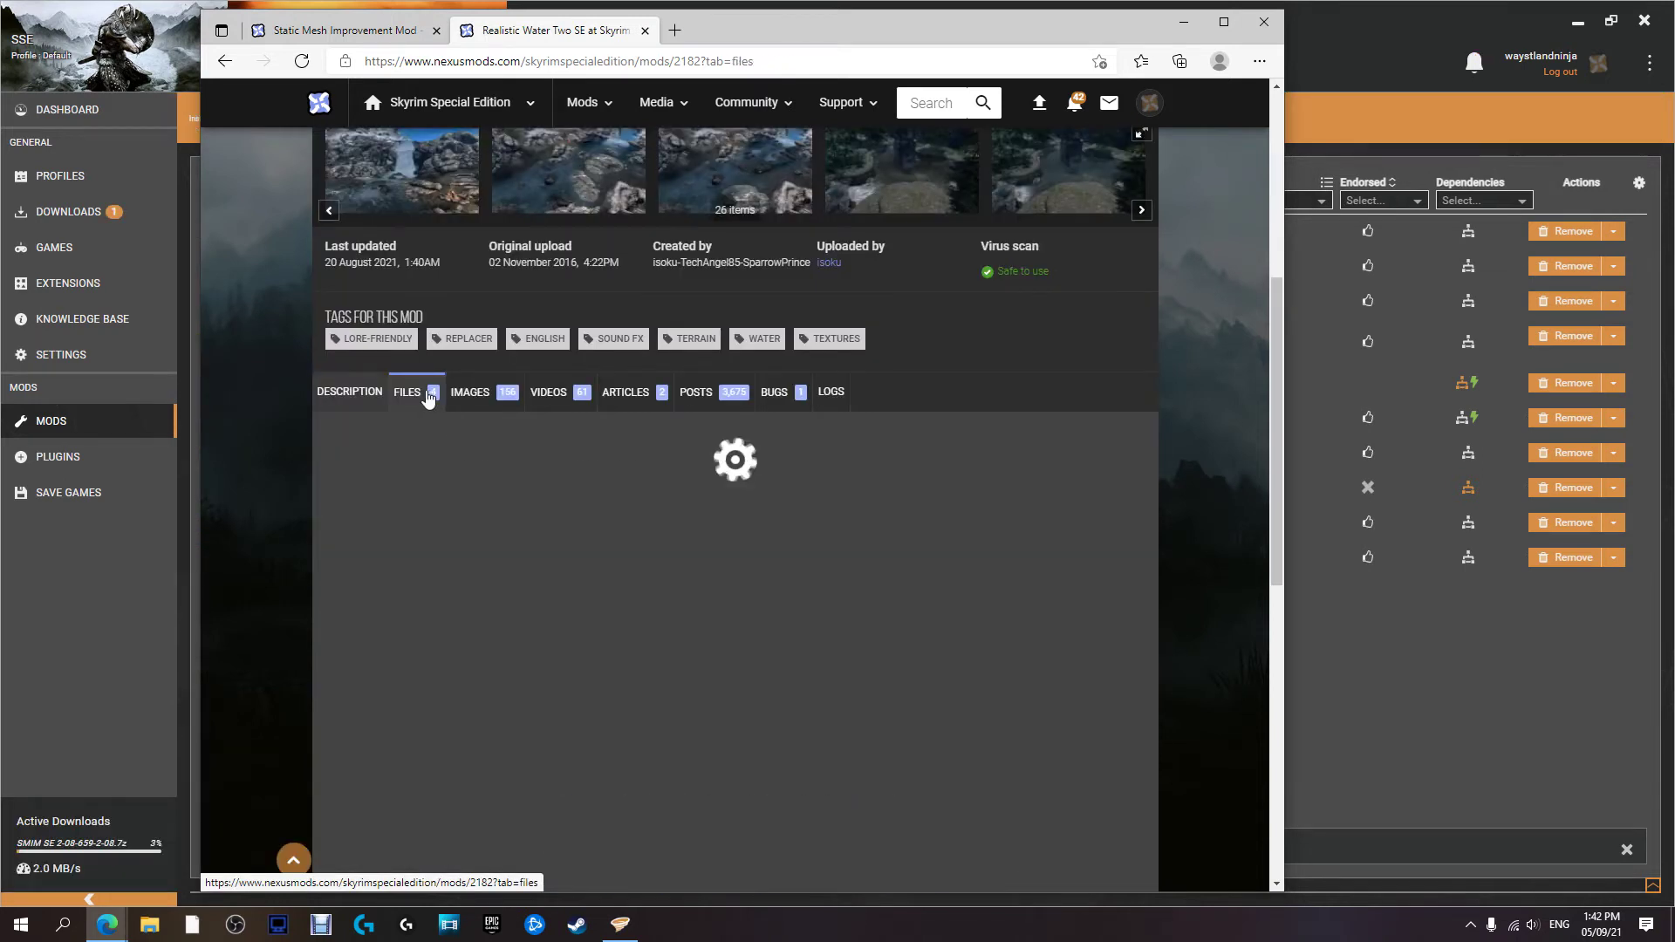
pyautogui.scroll(-3, 469, 672)
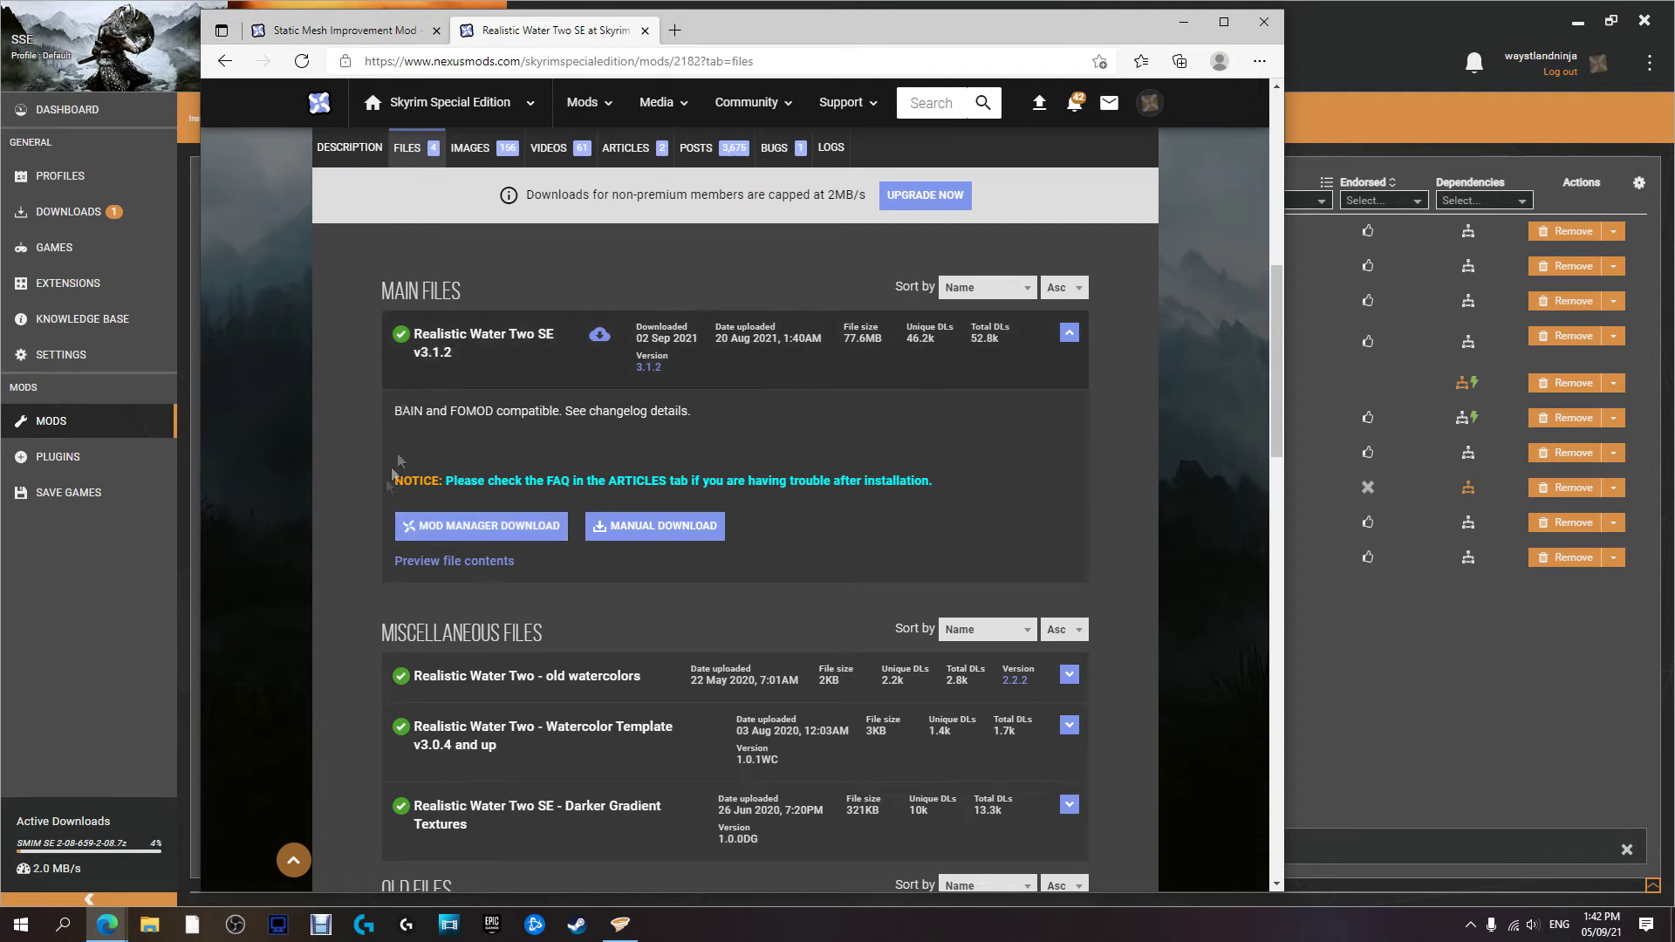
pyautogui.click(474, 532)
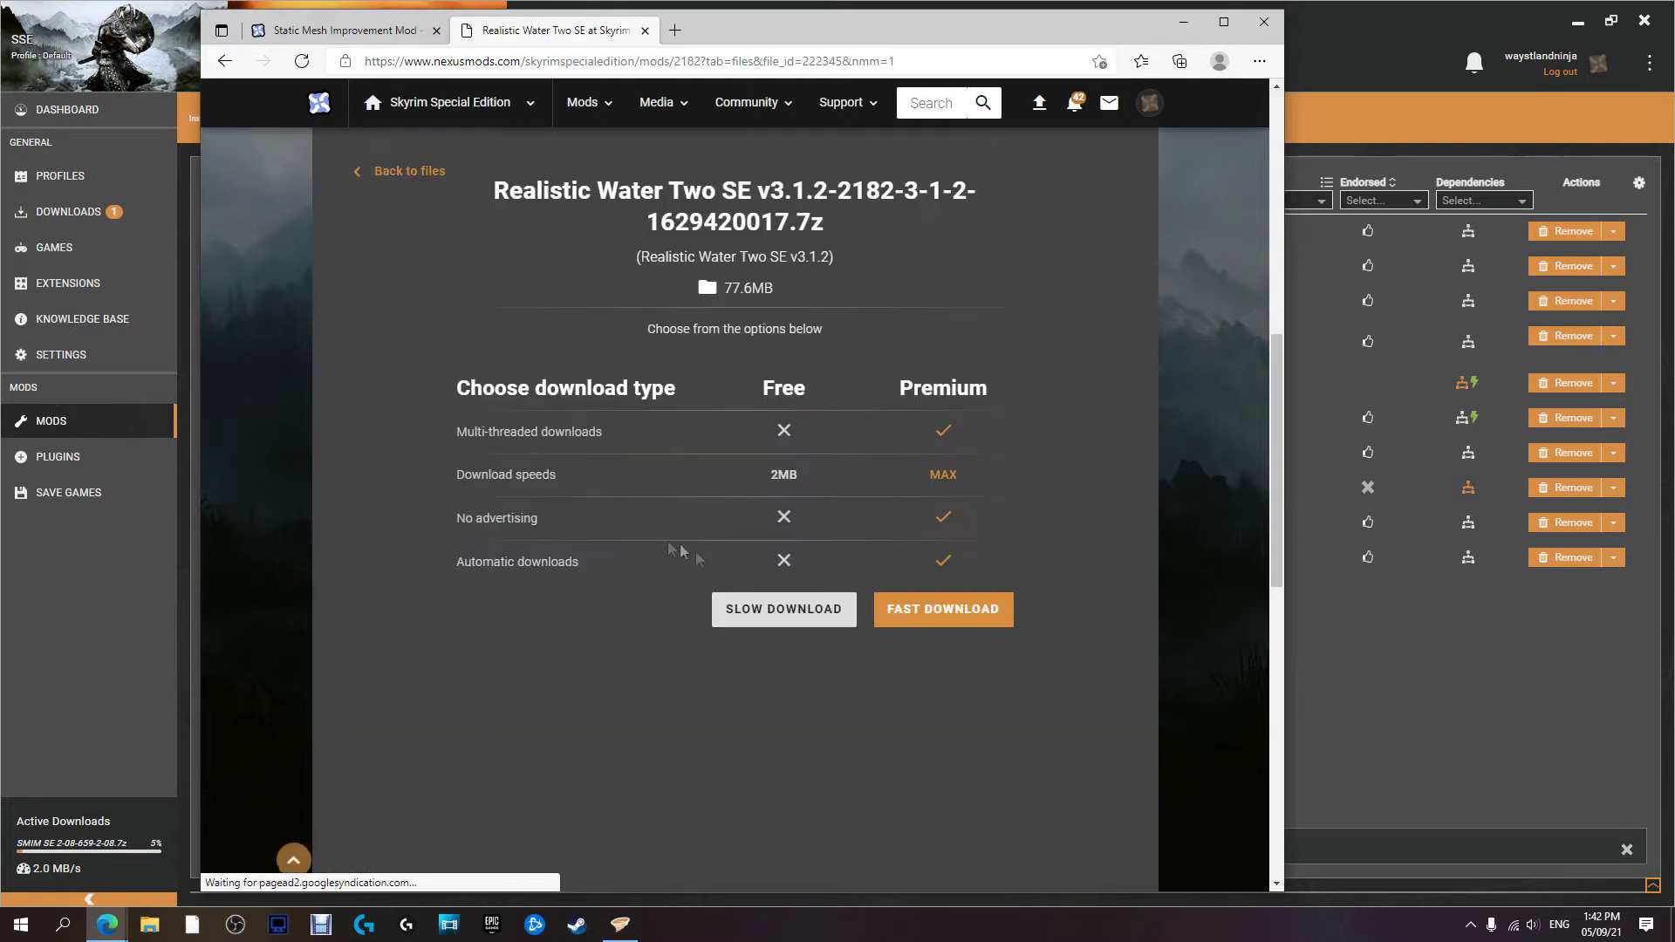
pyautogui.click(792, 617)
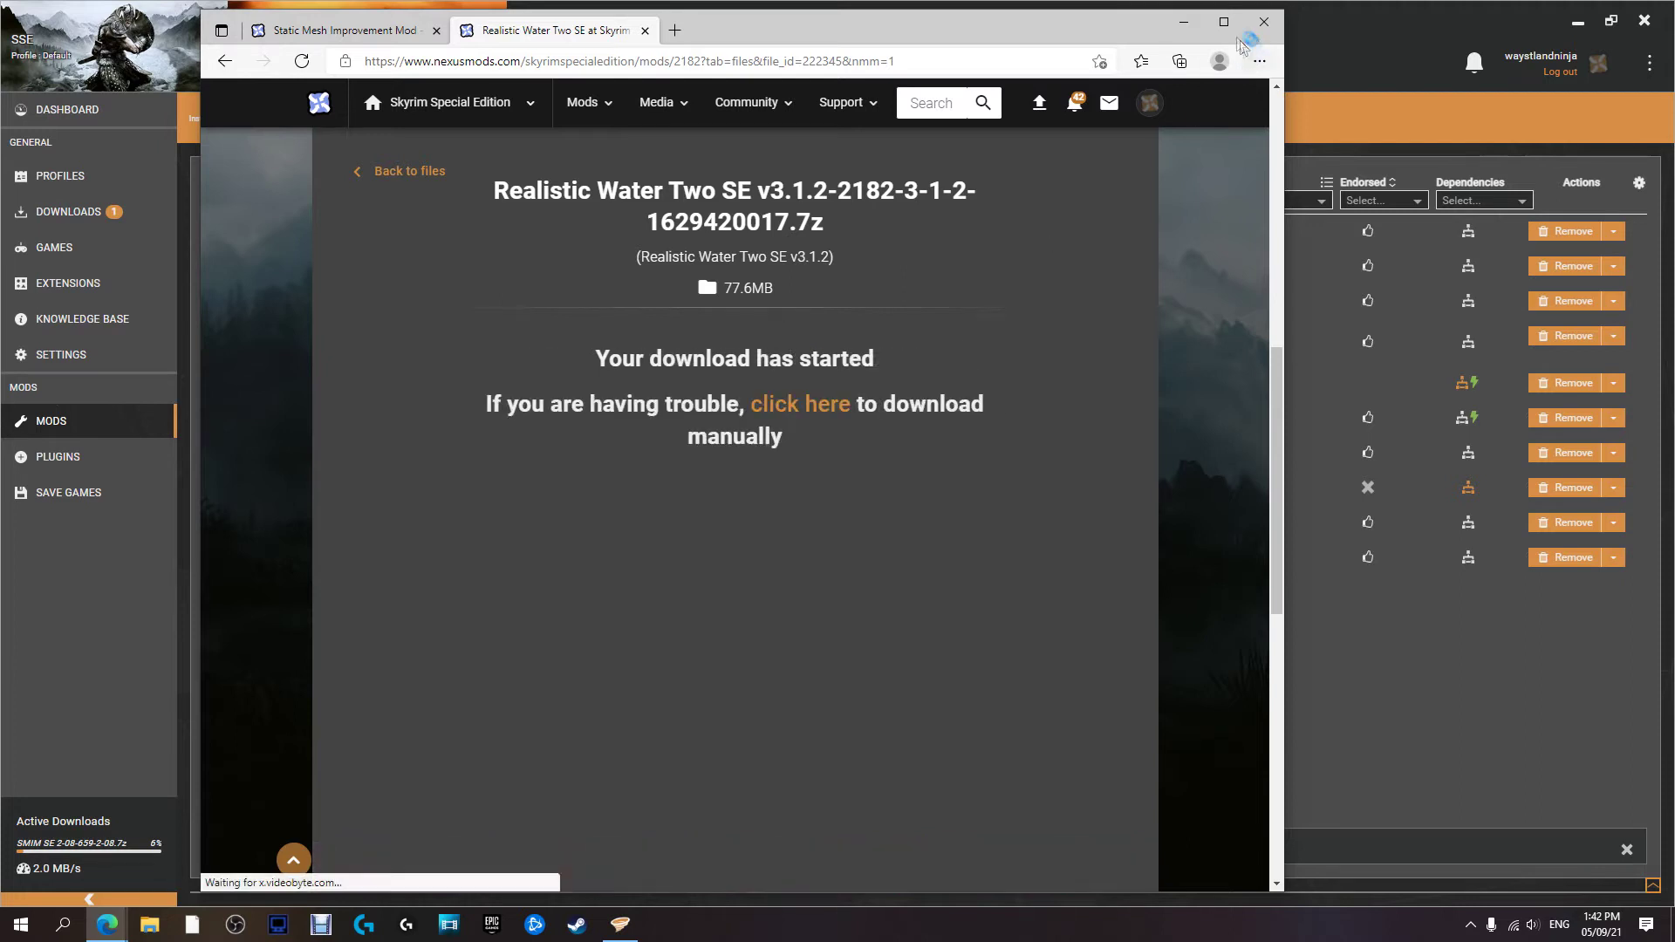
pyautogui.click(1183, 21)
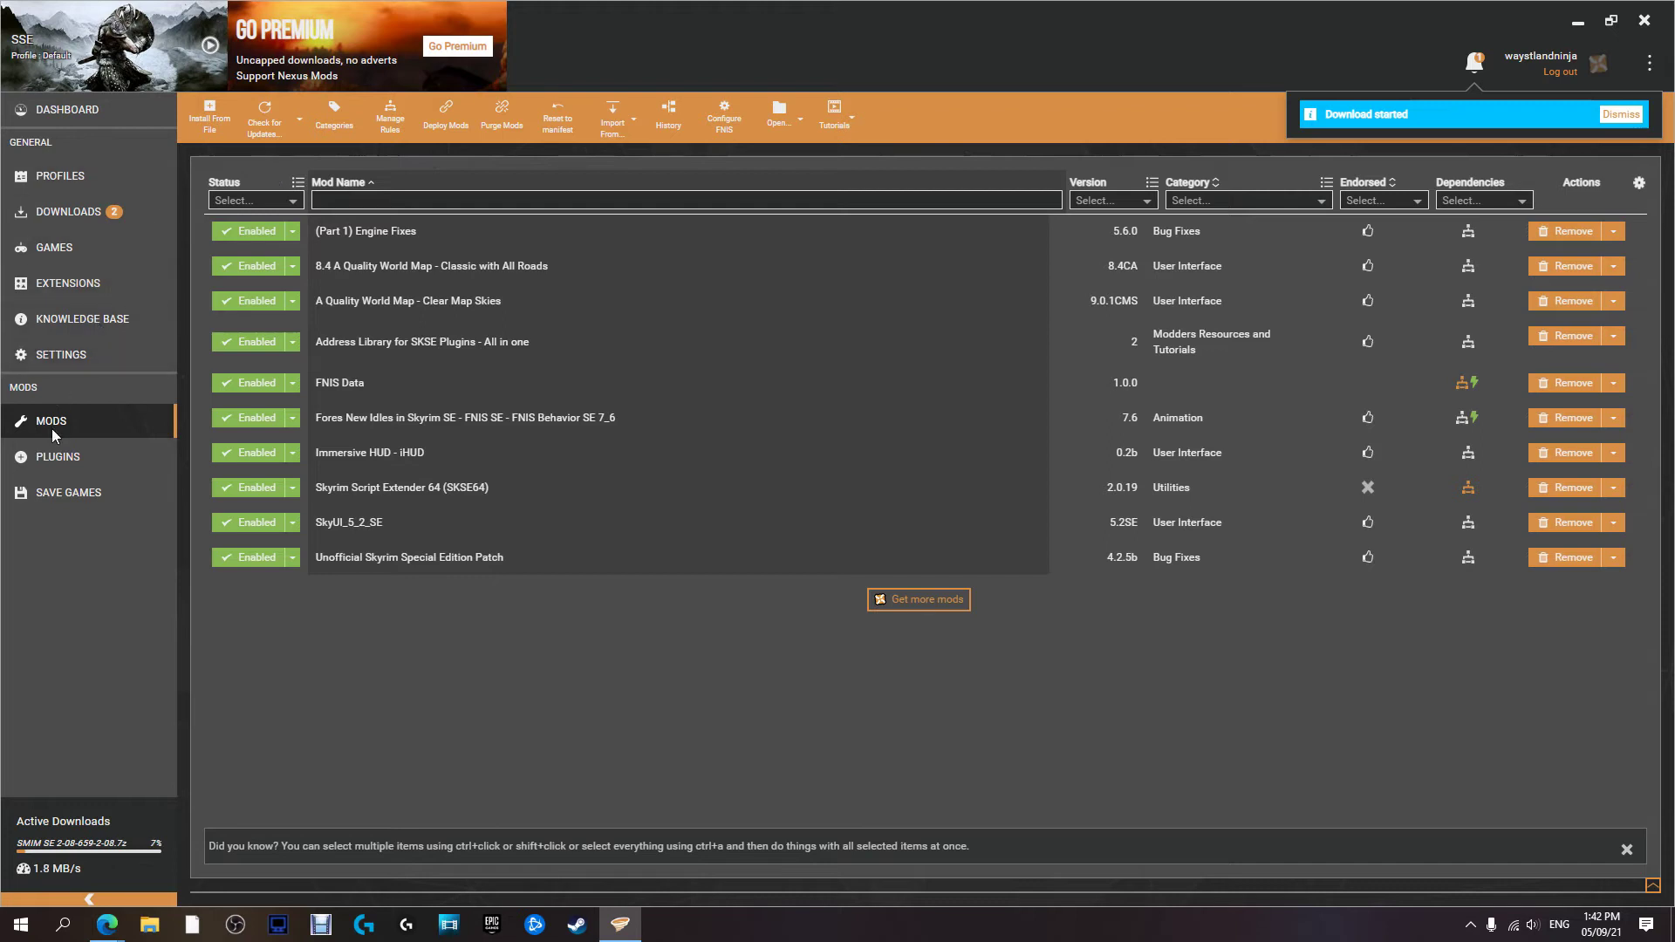
# Check the download progress of the SMIM and Realistic Water Two archives
pyautogui.click(48, 356)
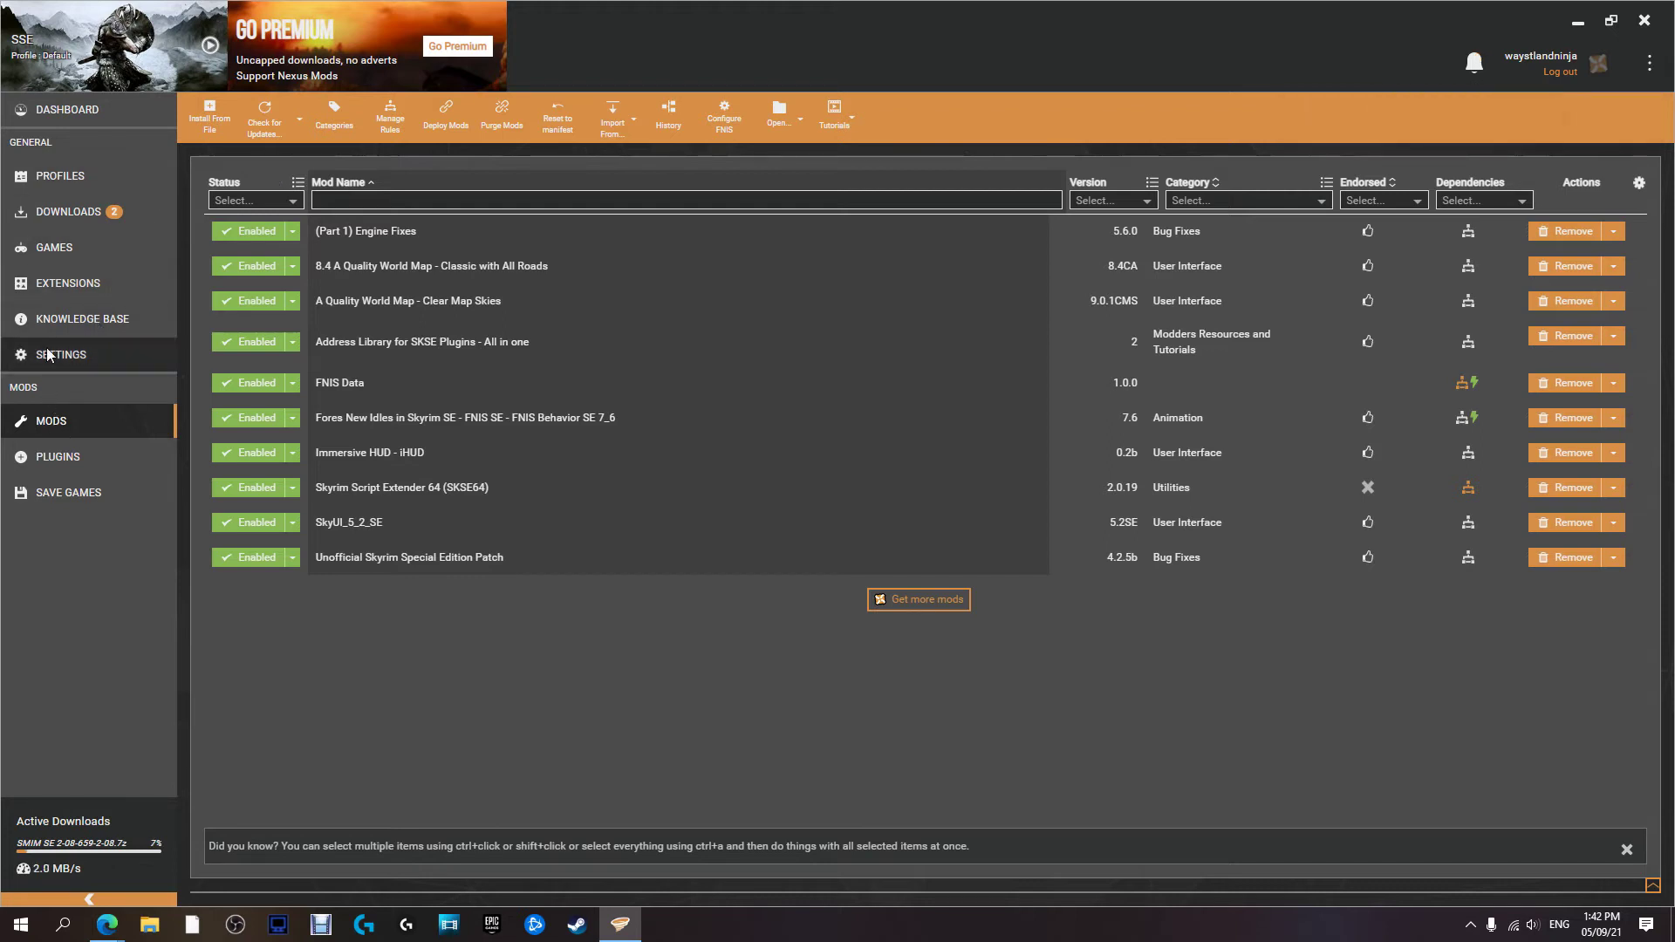
pyautogui.click(54, 423)
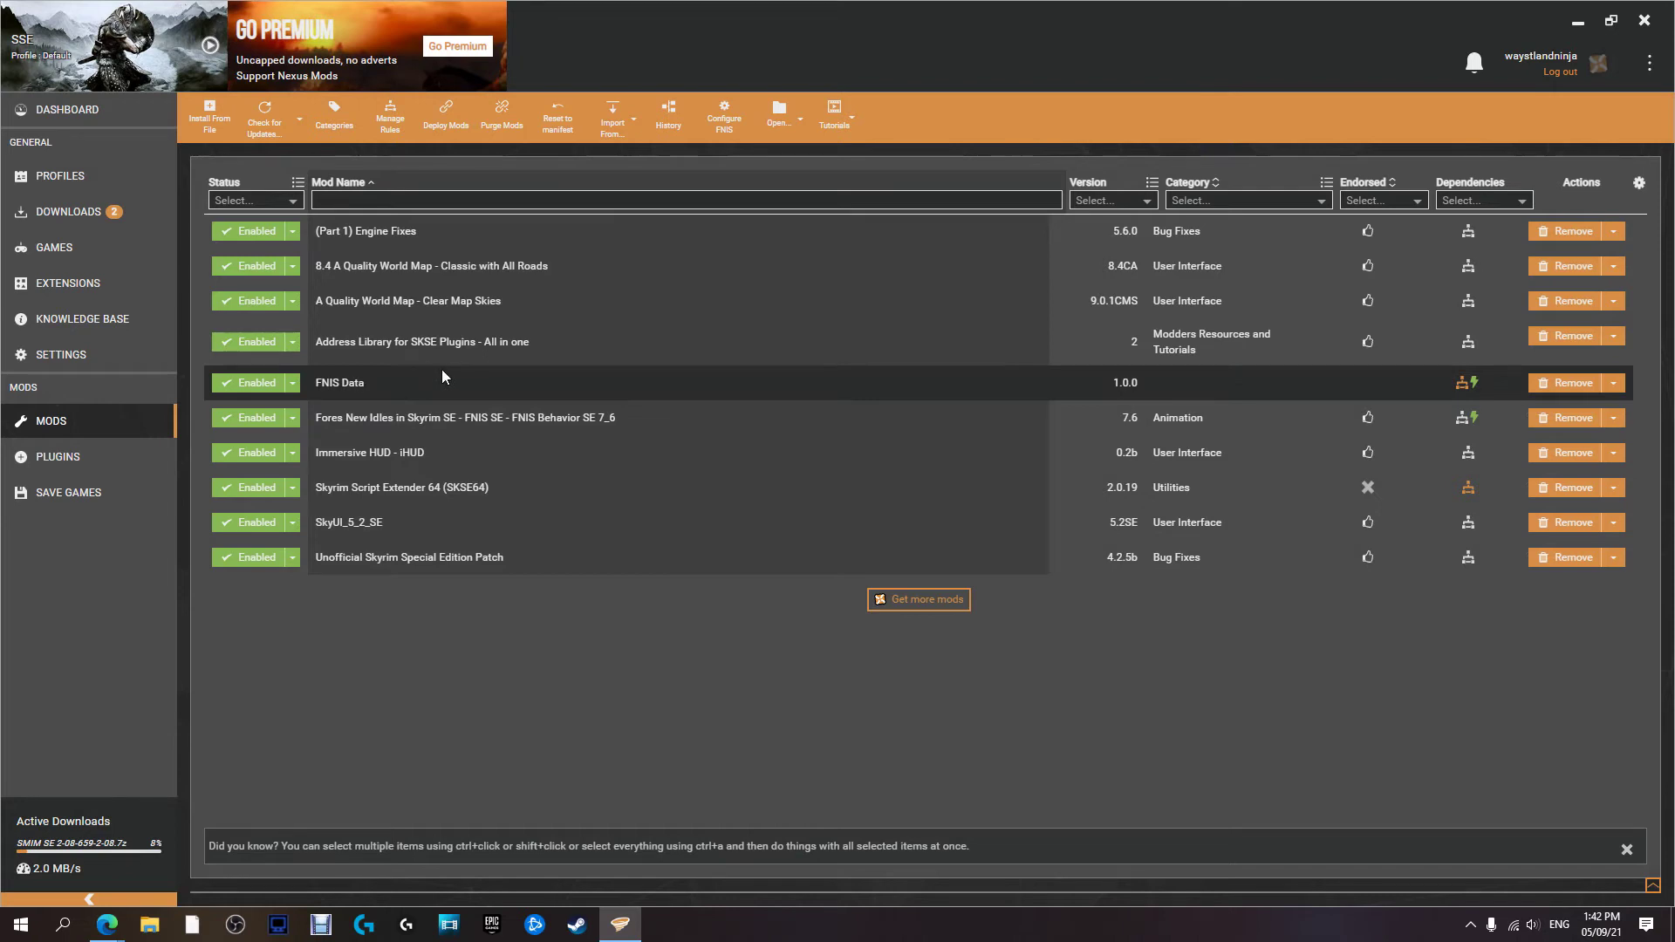
pyautogui.click(73, 210)
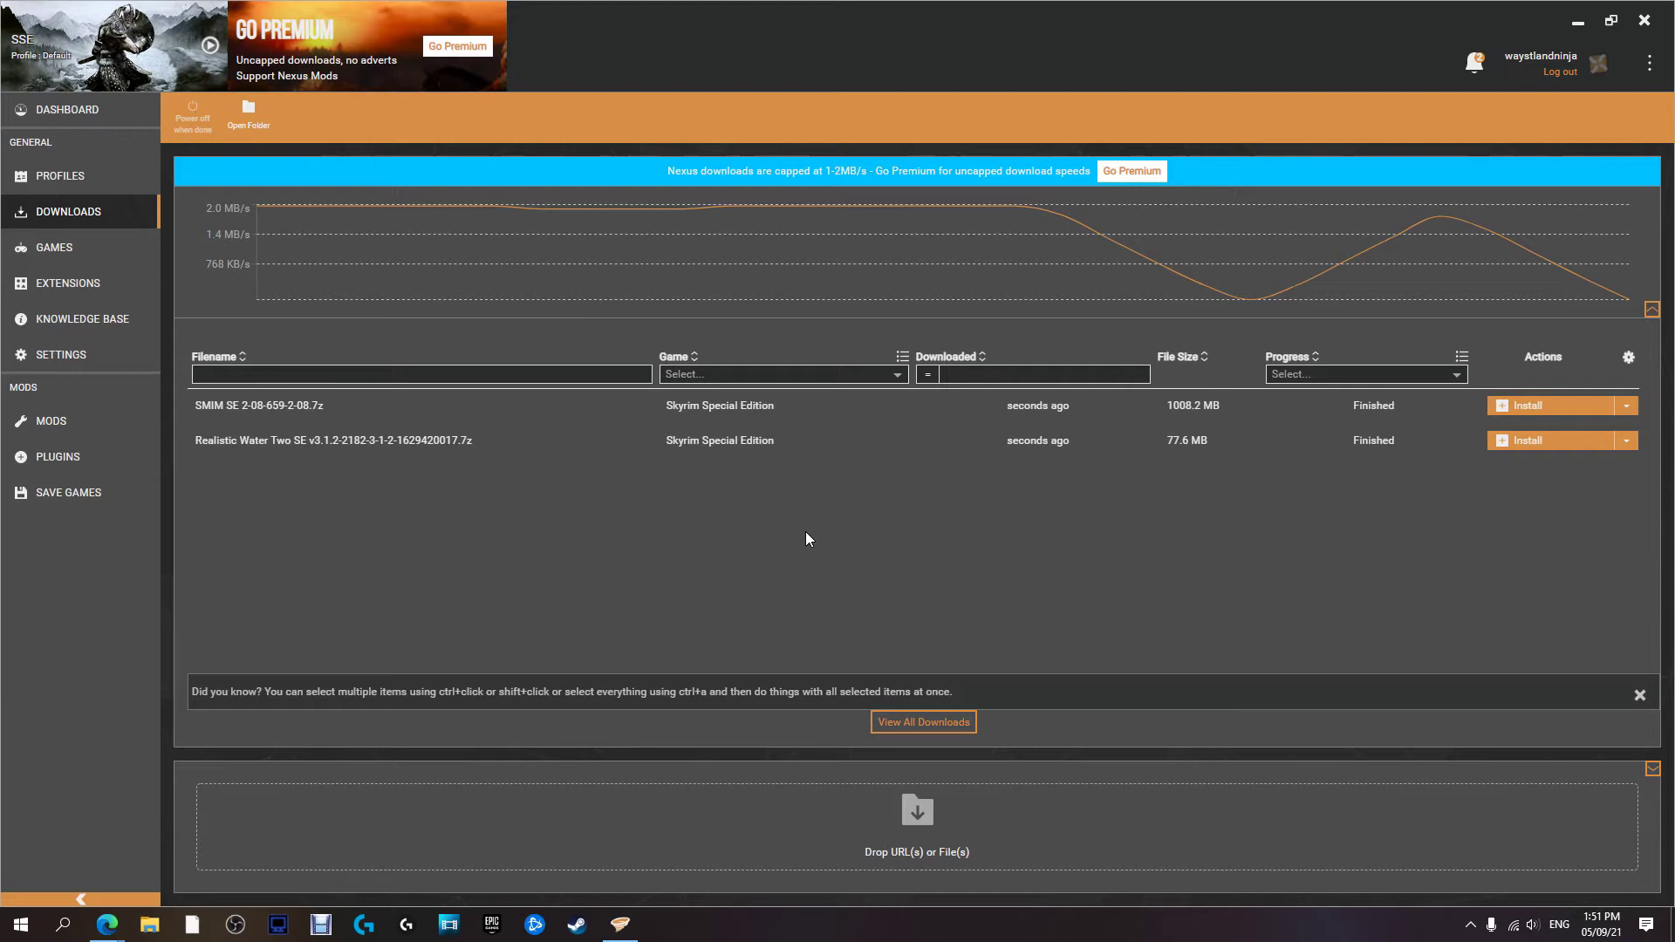
# Start installing the Static Mesh Improvement Mod with the Skyrim 2016 Special Edition: Custom option
pyautogui.click(54, 427)
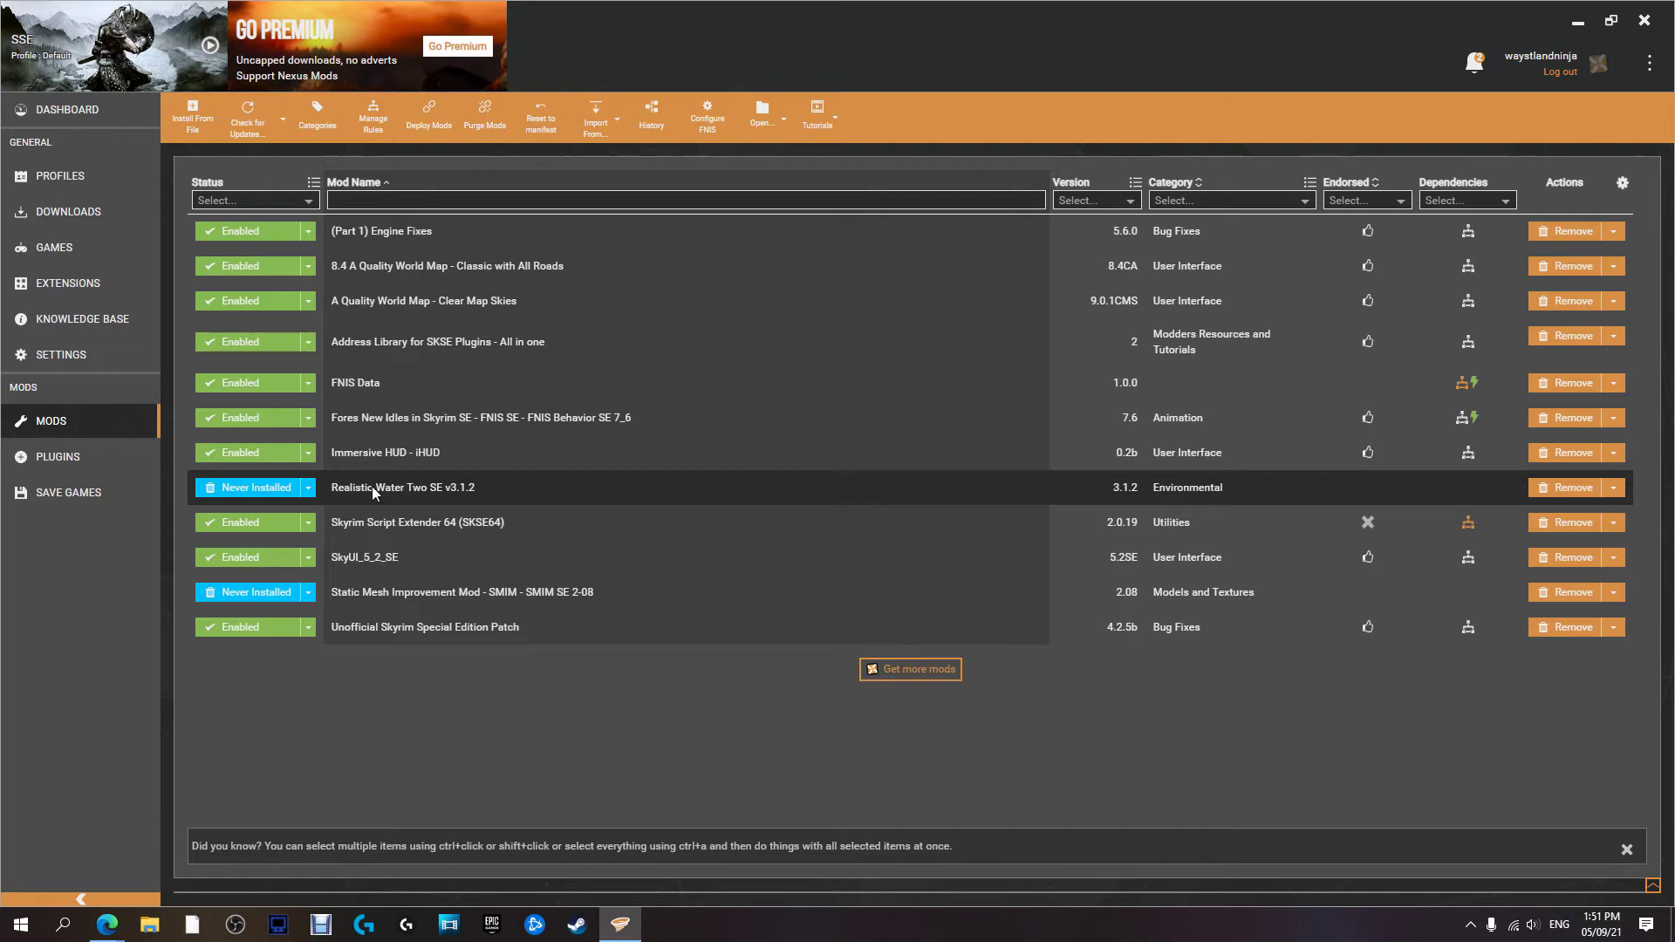
pyautogui.click(254, 597)
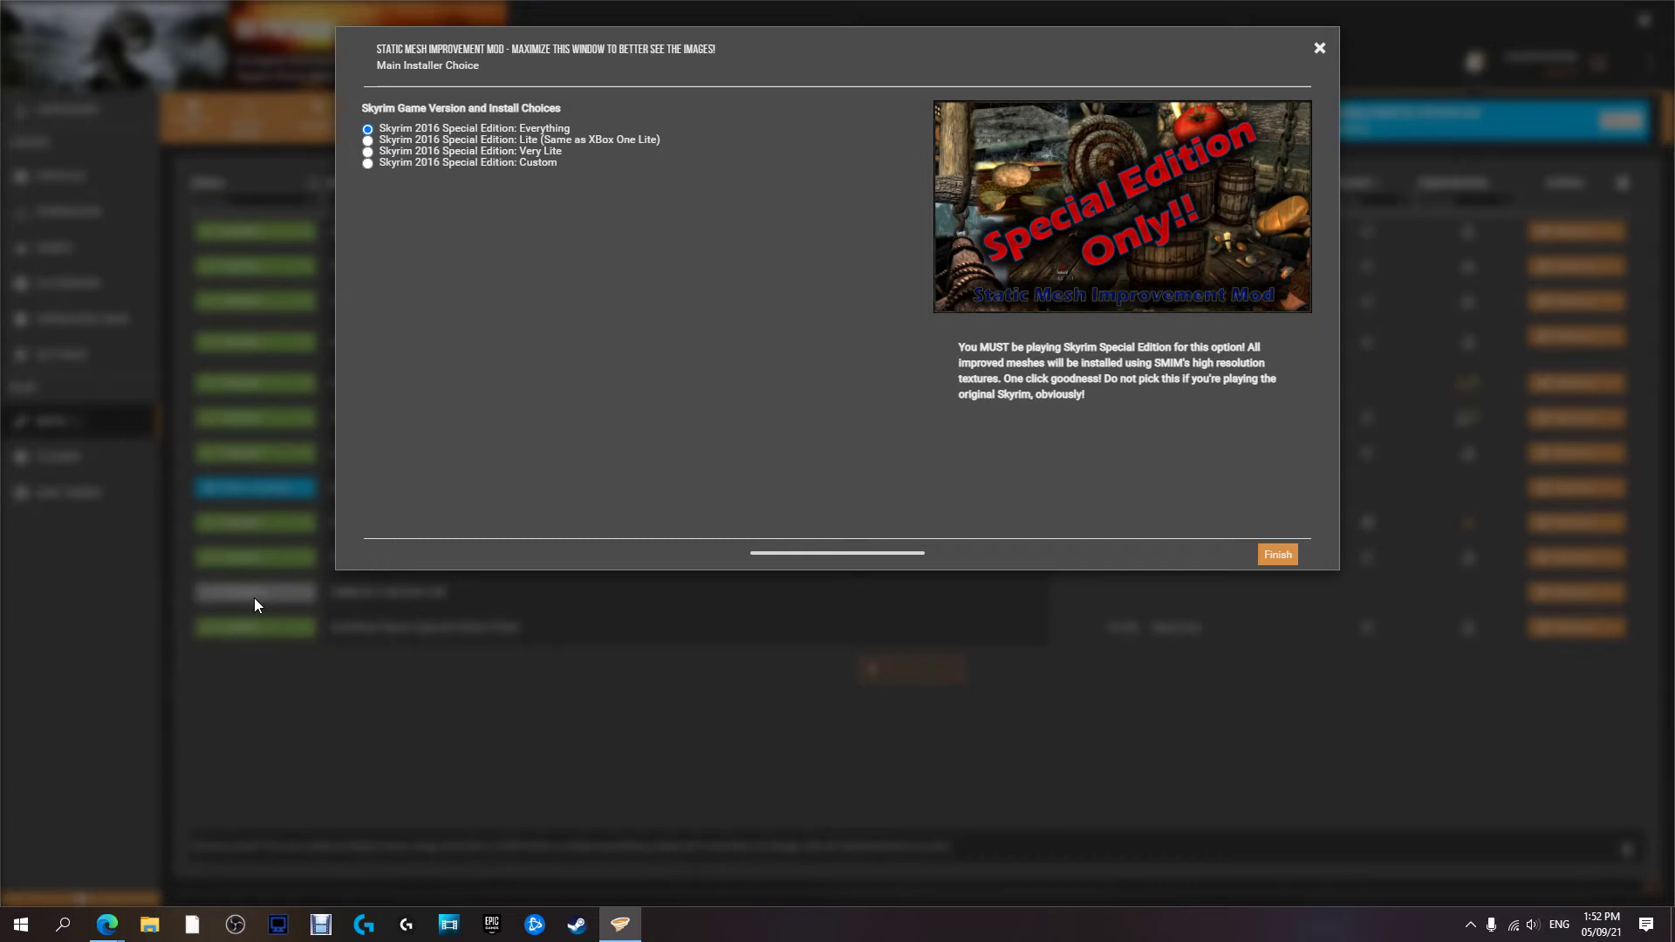
pyautogui.click(478, 162)
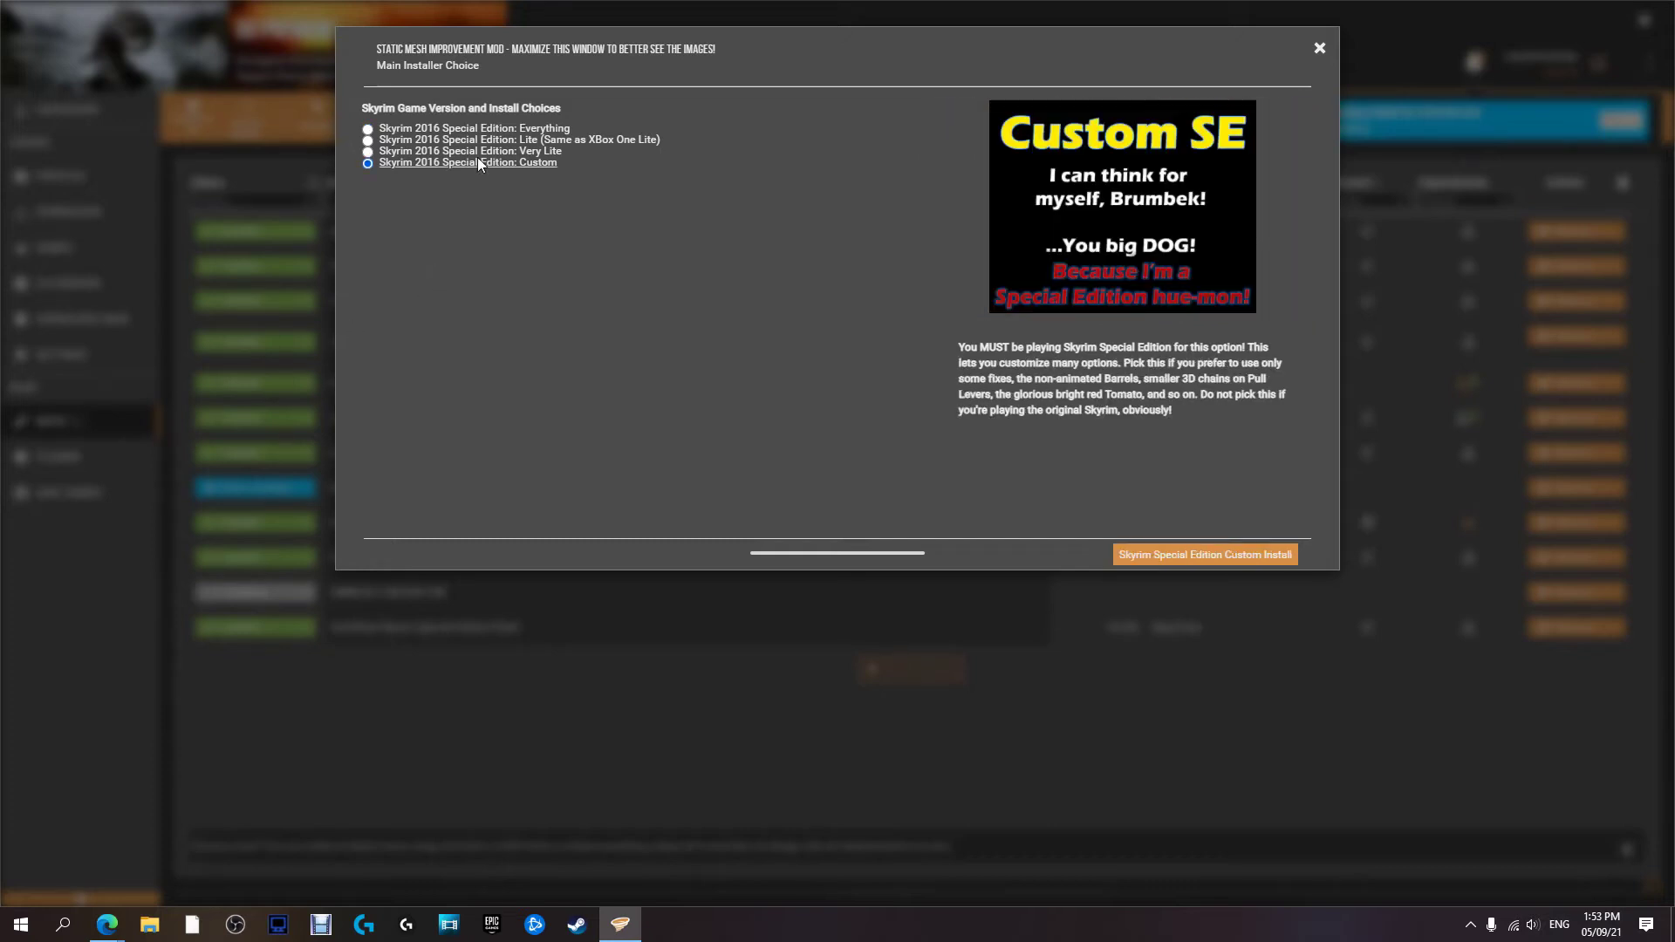
pyautogui.click(1160, 555)
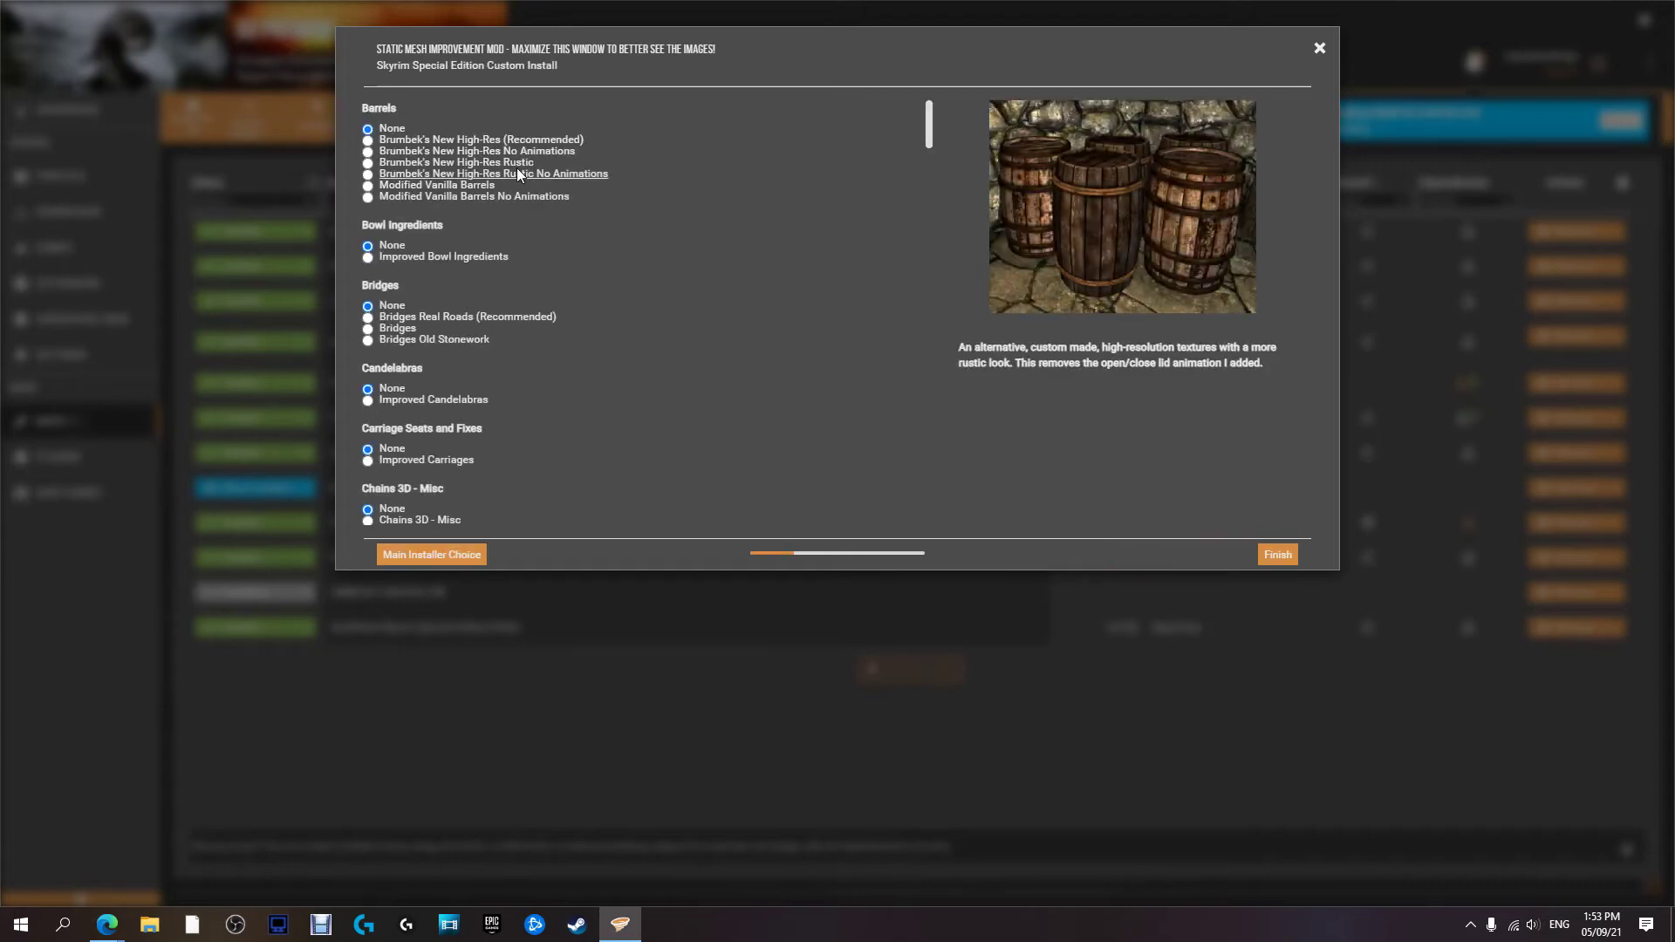
# Choose the custom SMIM options, including Brumbek's New High-Res barrels, Bridges Real Roads, Wood Carvings Celtic and Ultra-Sized 4096x4096 Textures
pyautogui.scroll(-5, 511, 174)
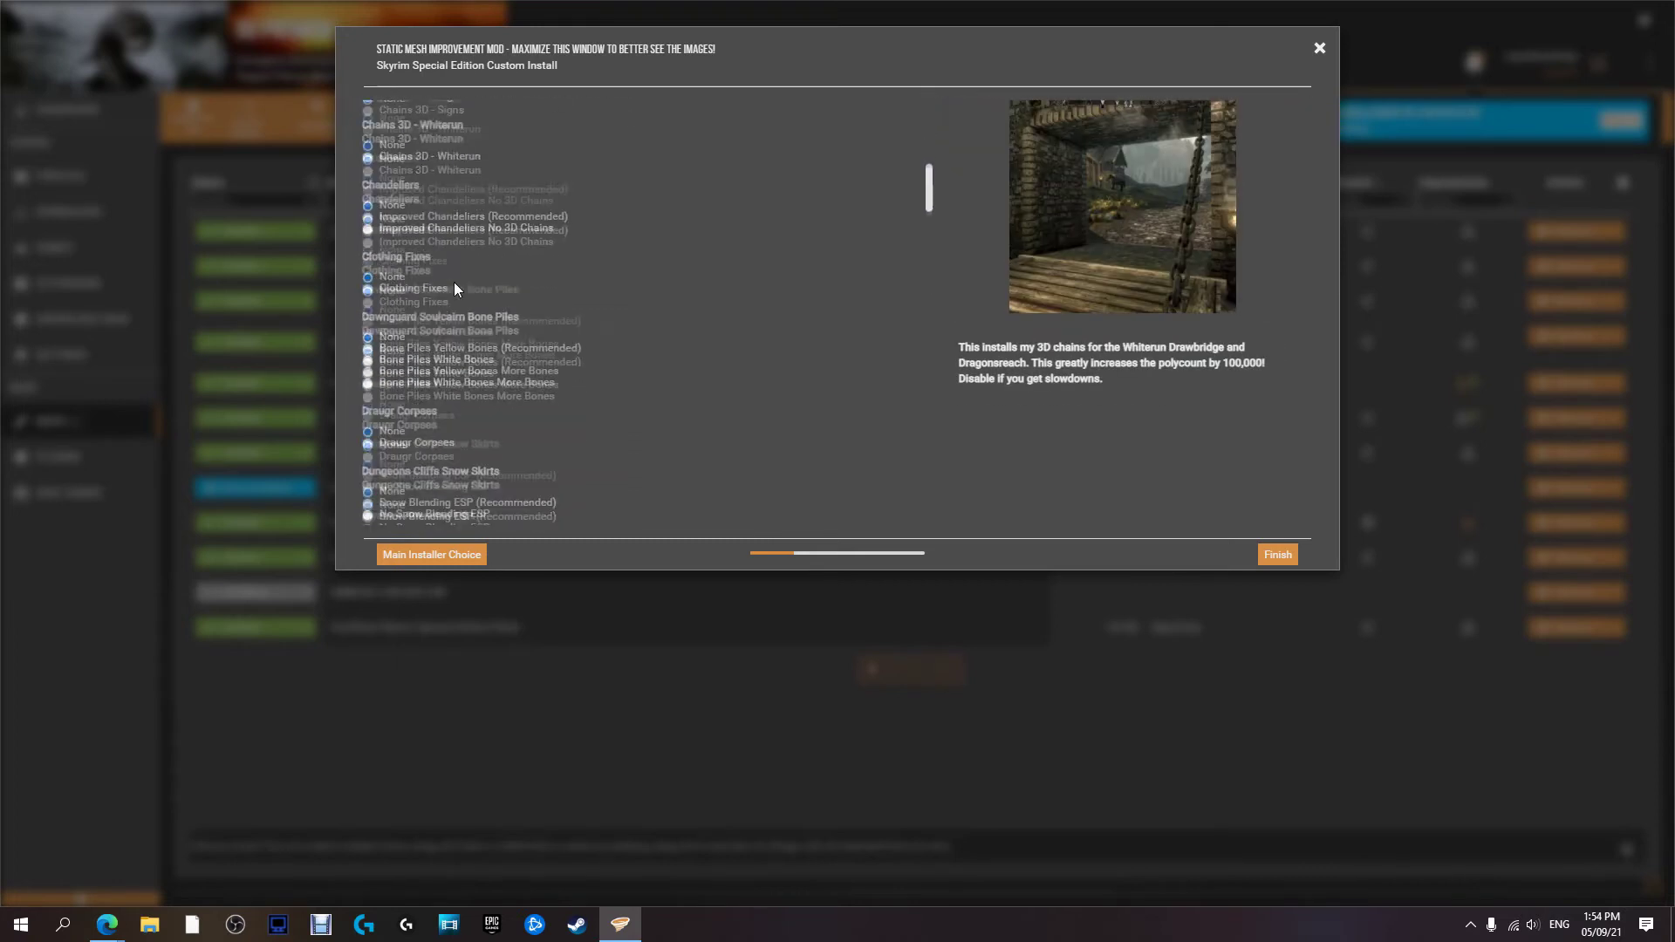
pyautogui.scroll(-8, 453, 283)
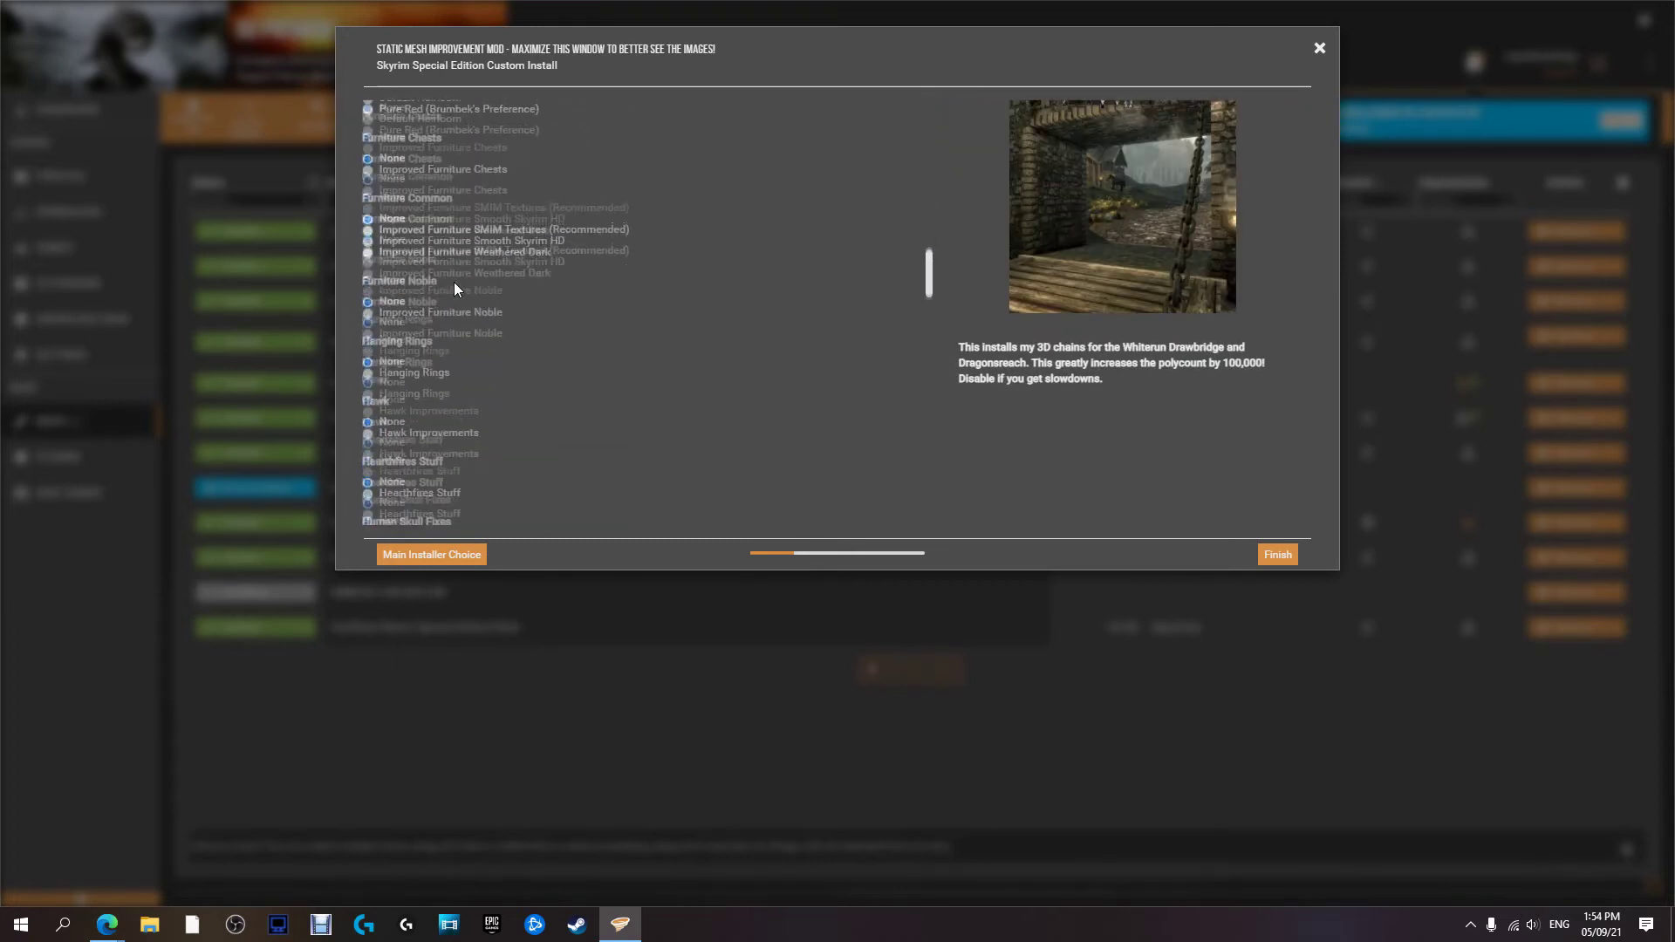
pyautogui.scroll(-10, 453, 281)
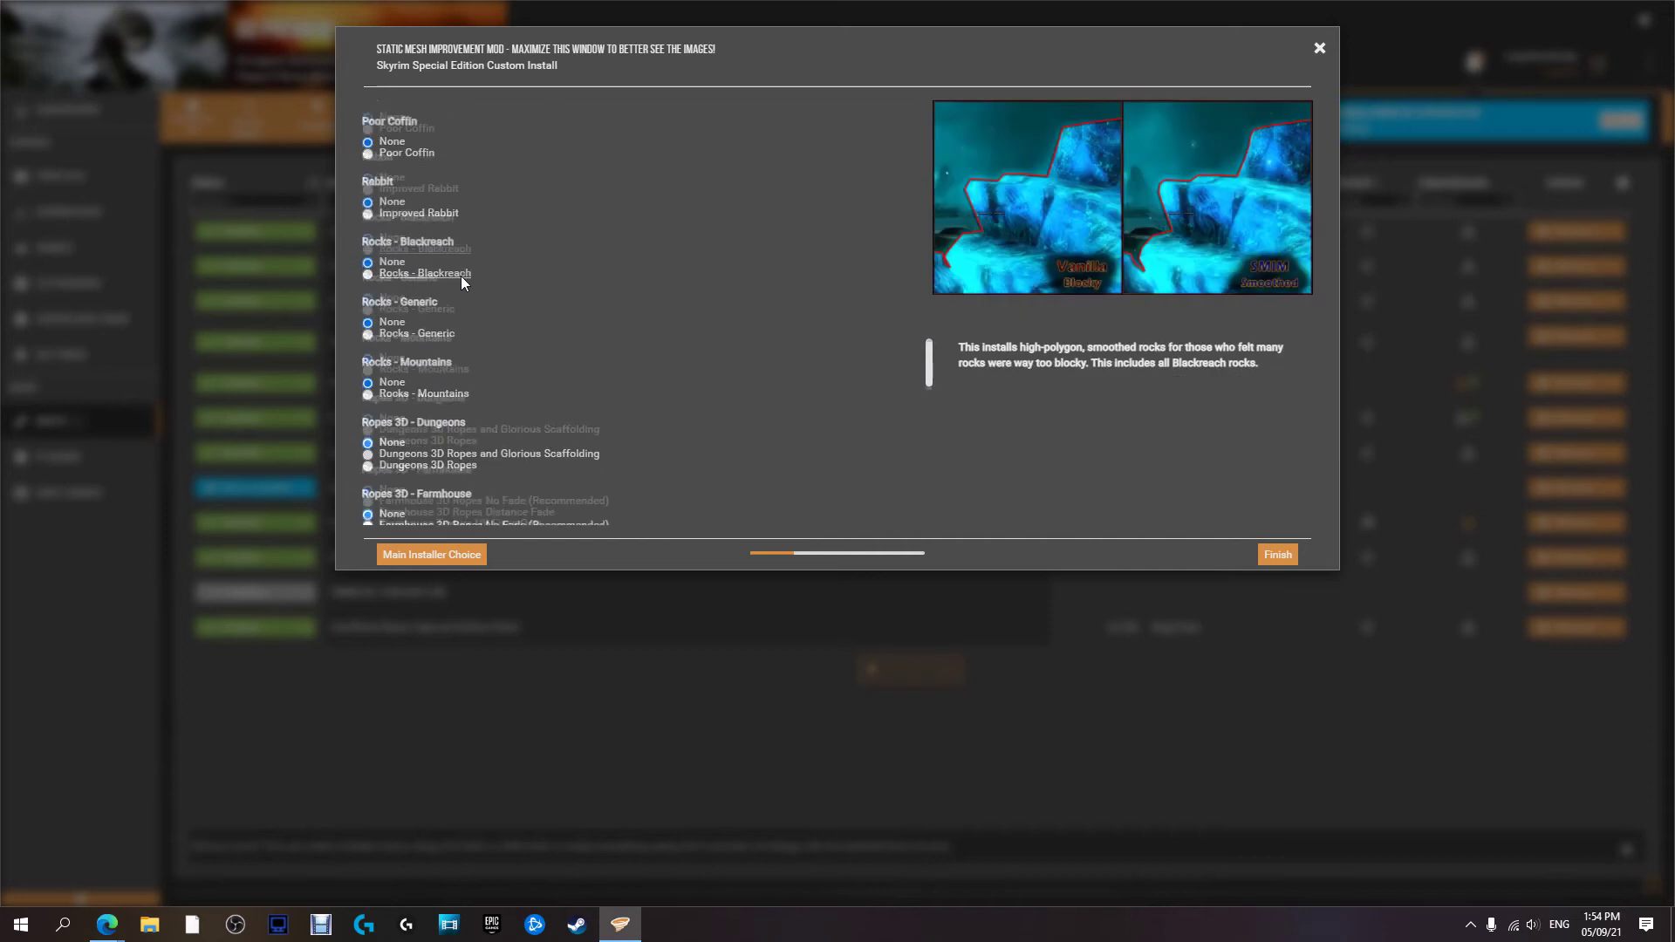
pyautogui.scroll(-10, 460, 276)
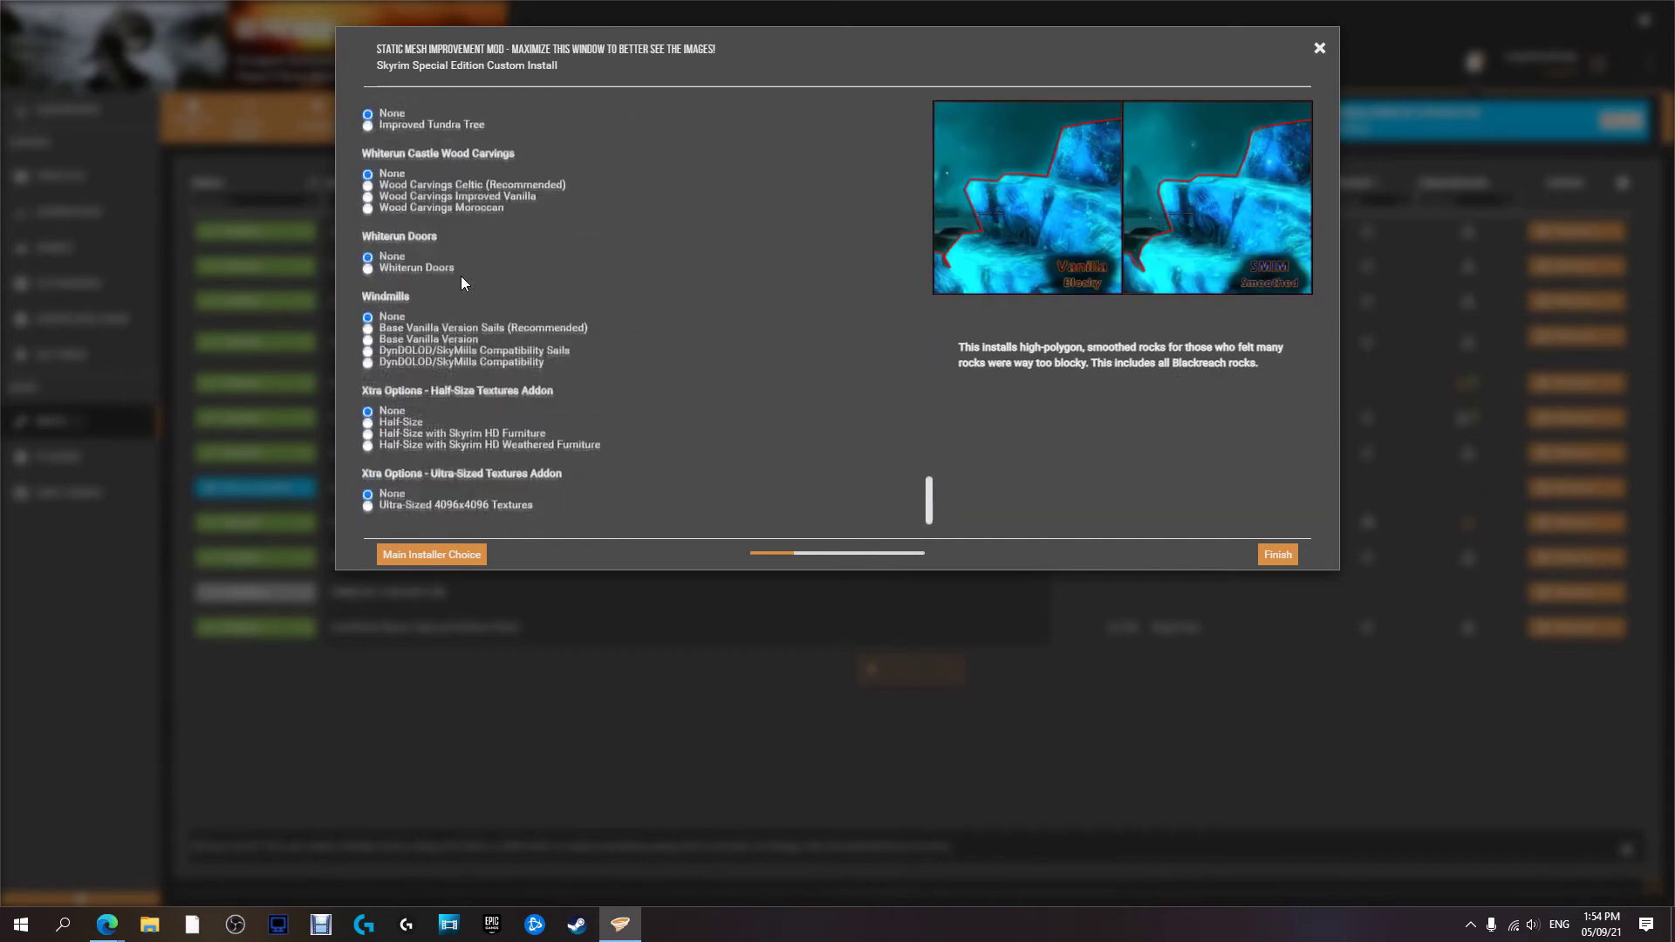
pyautogui.scroll(8, 464, 266)
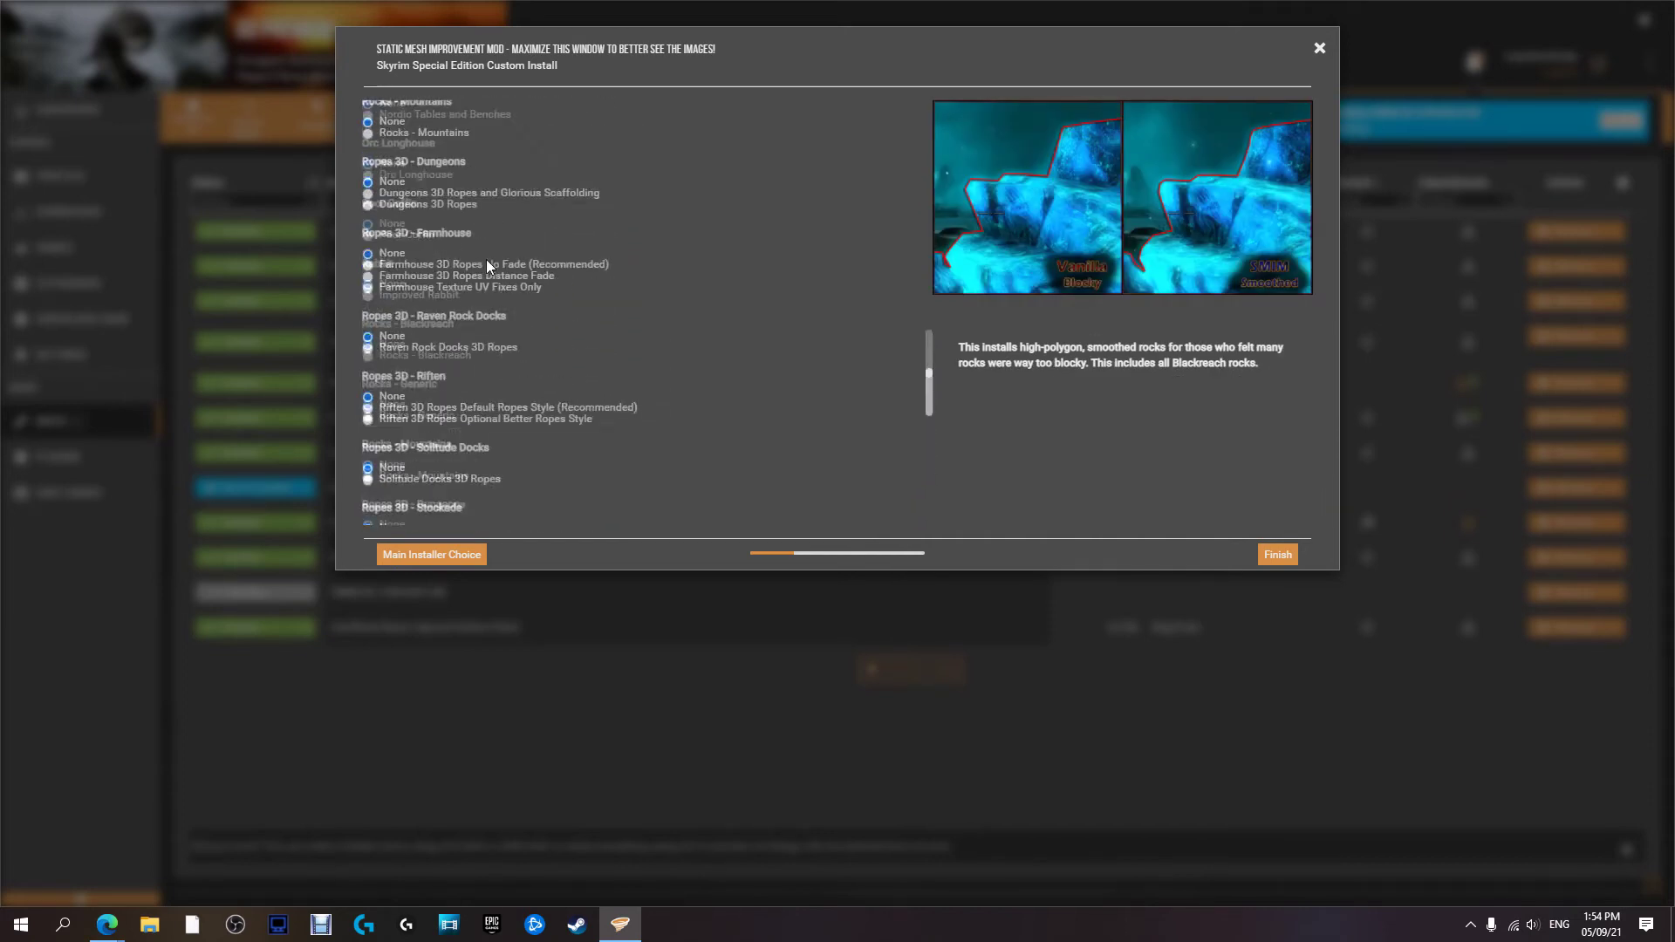
pyautogui.scroll(10, 486, 259)
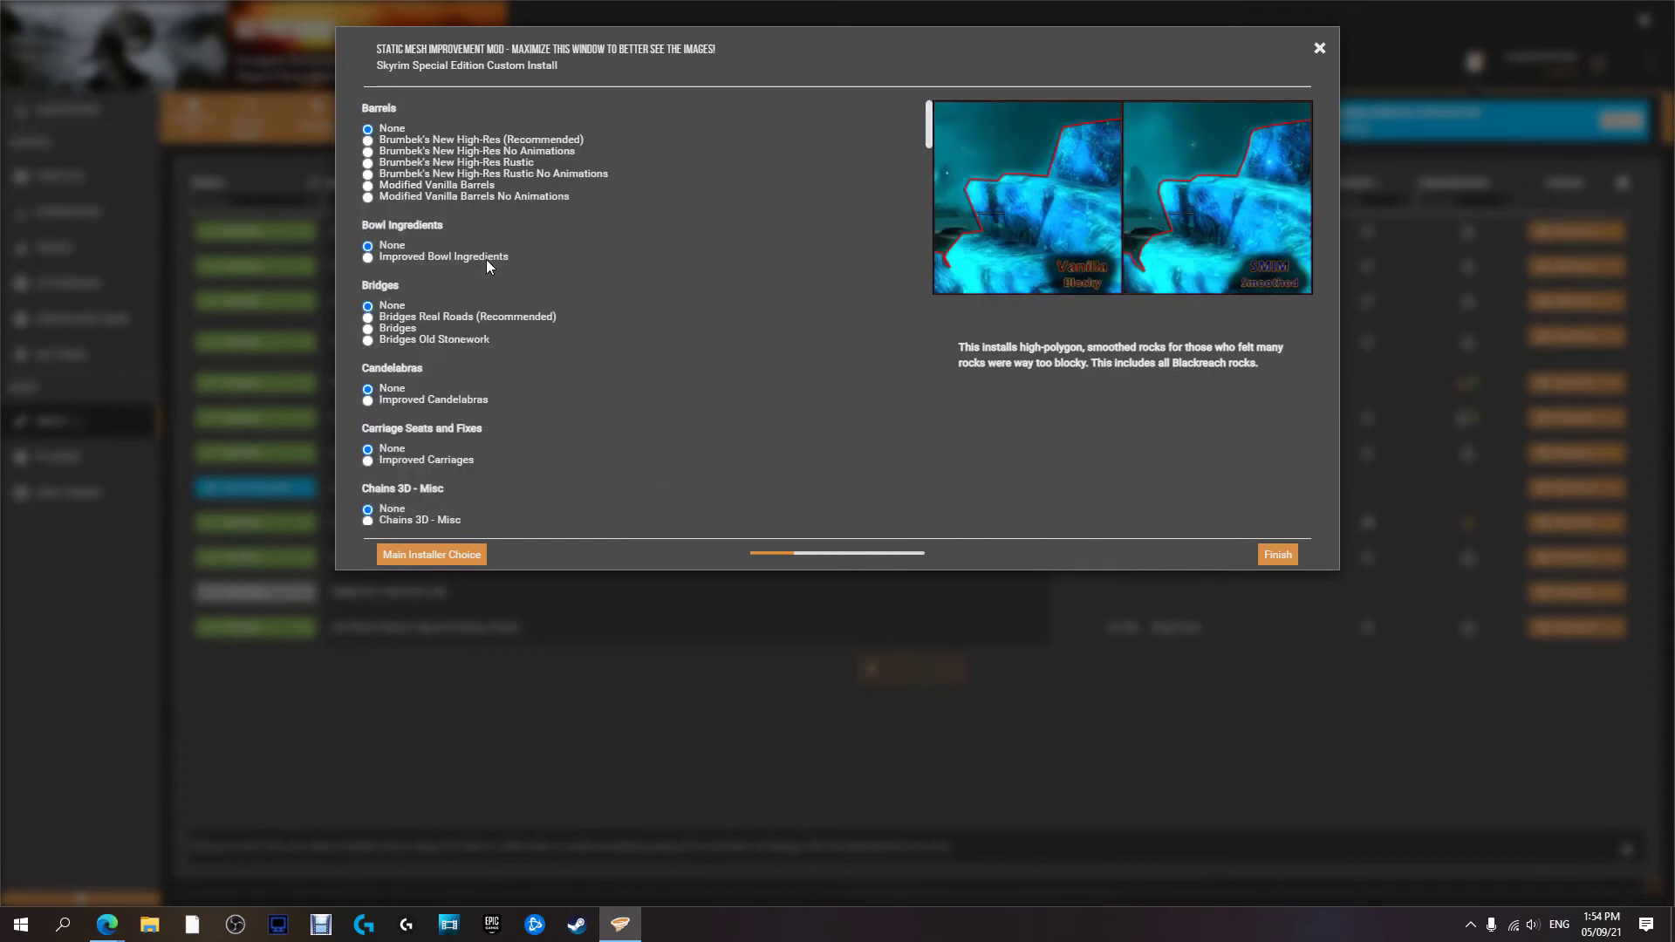
pyautogui.click(537, 141)
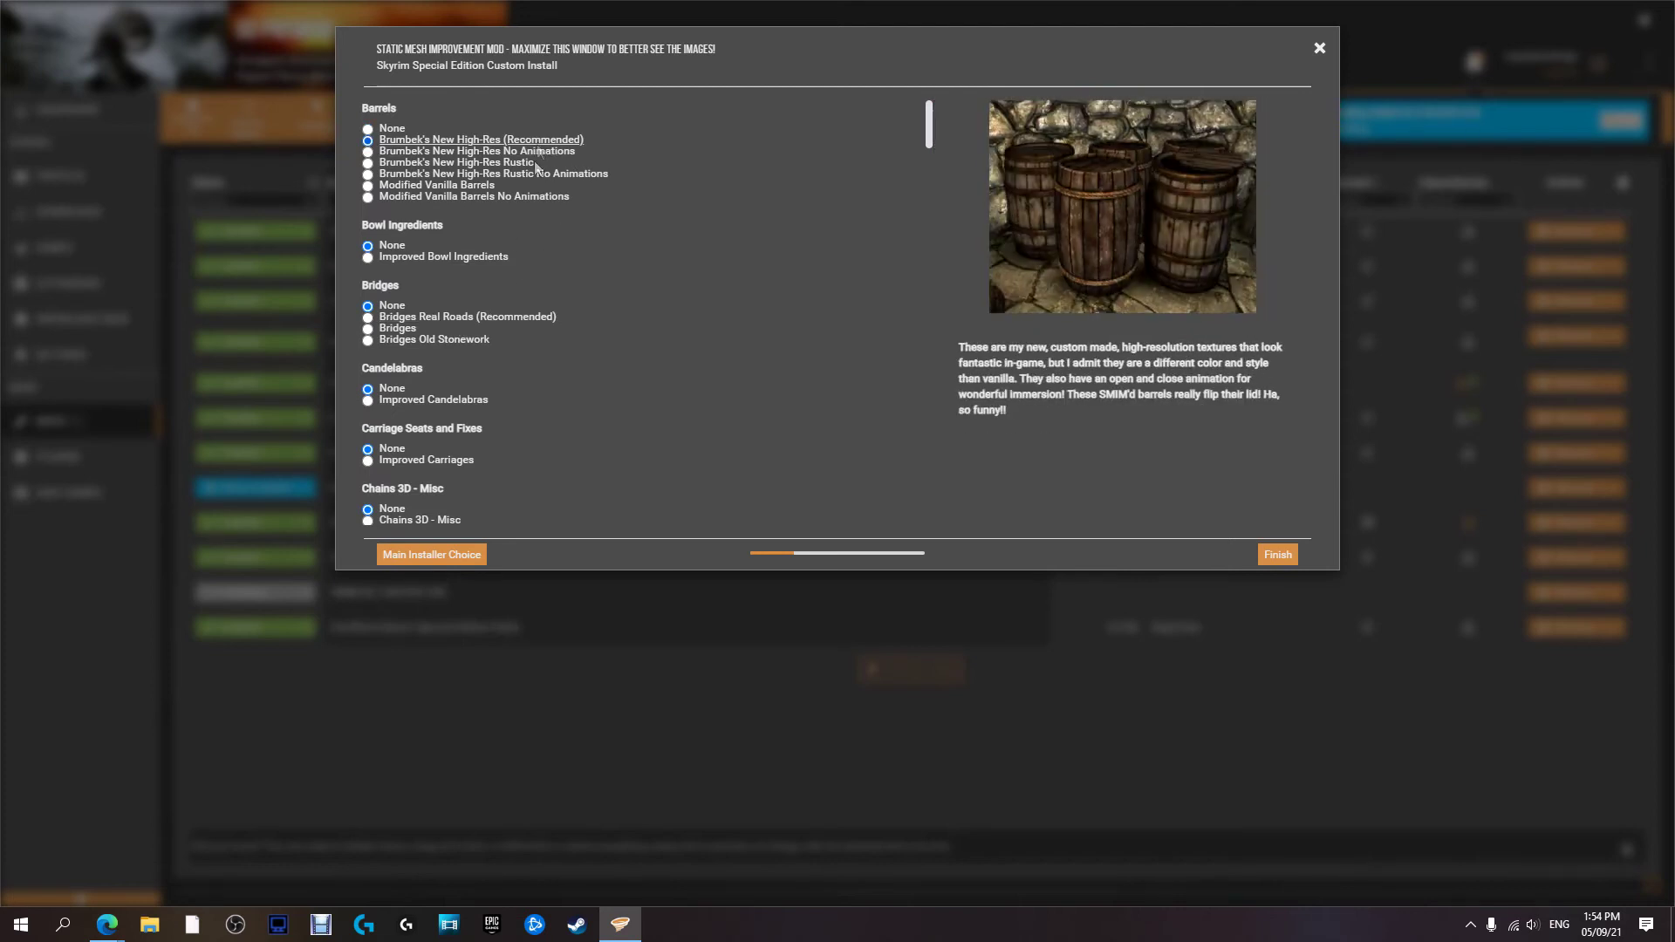
pyautogui.click(497, 314)
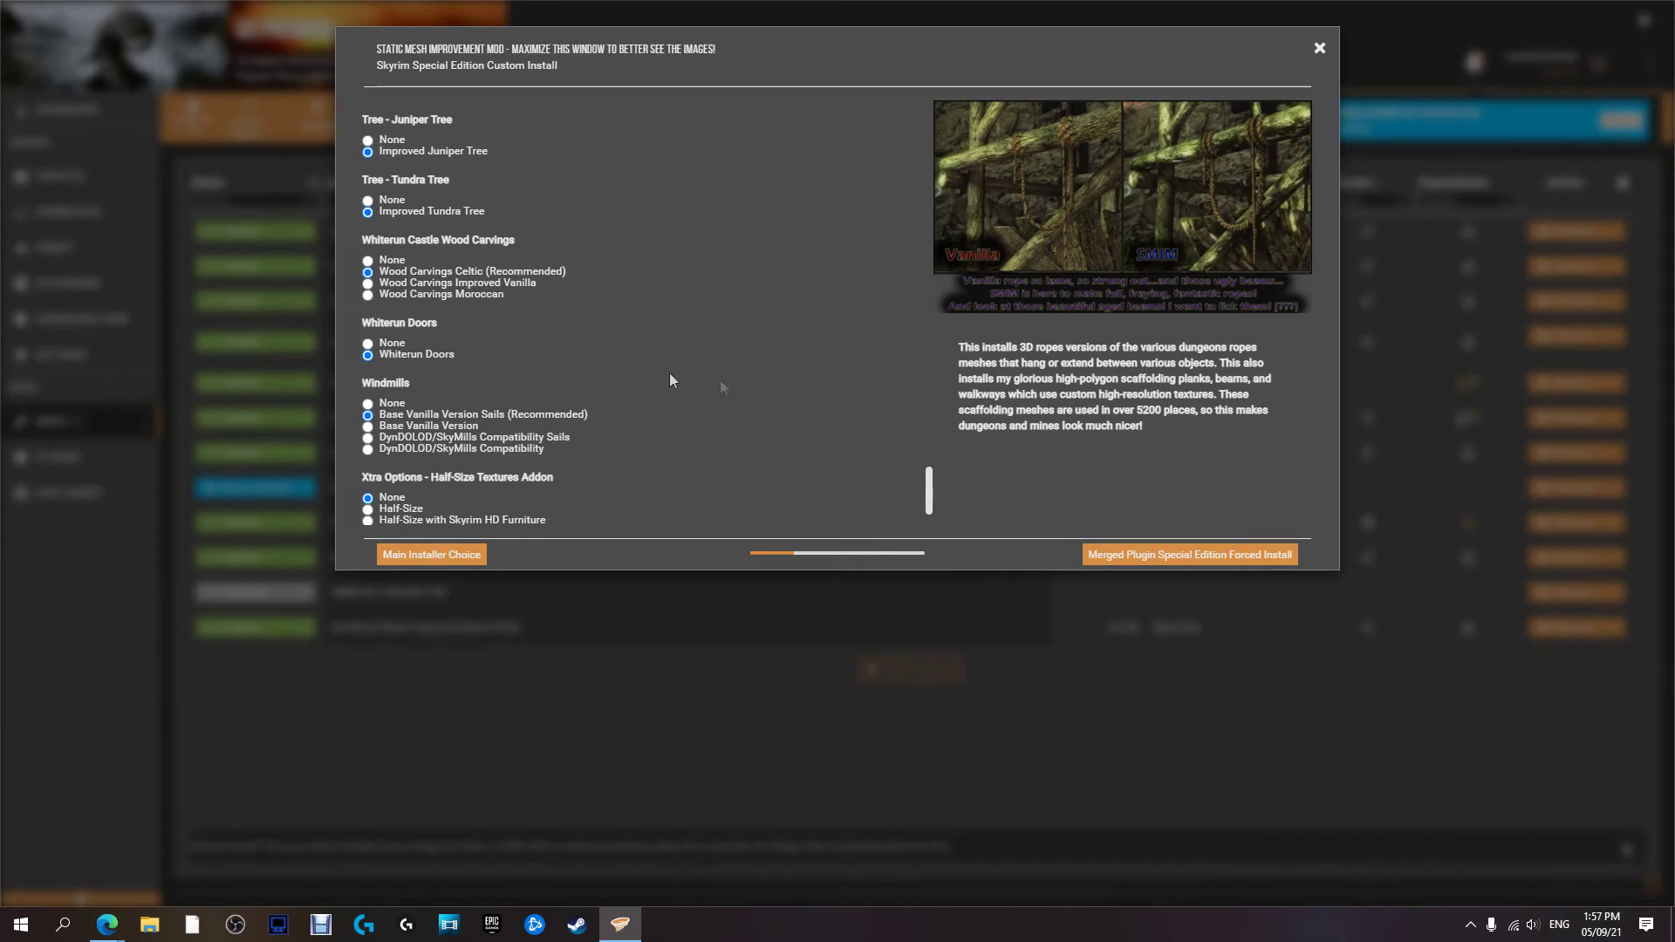
pyautogui.scroll(-2, 669, 373)
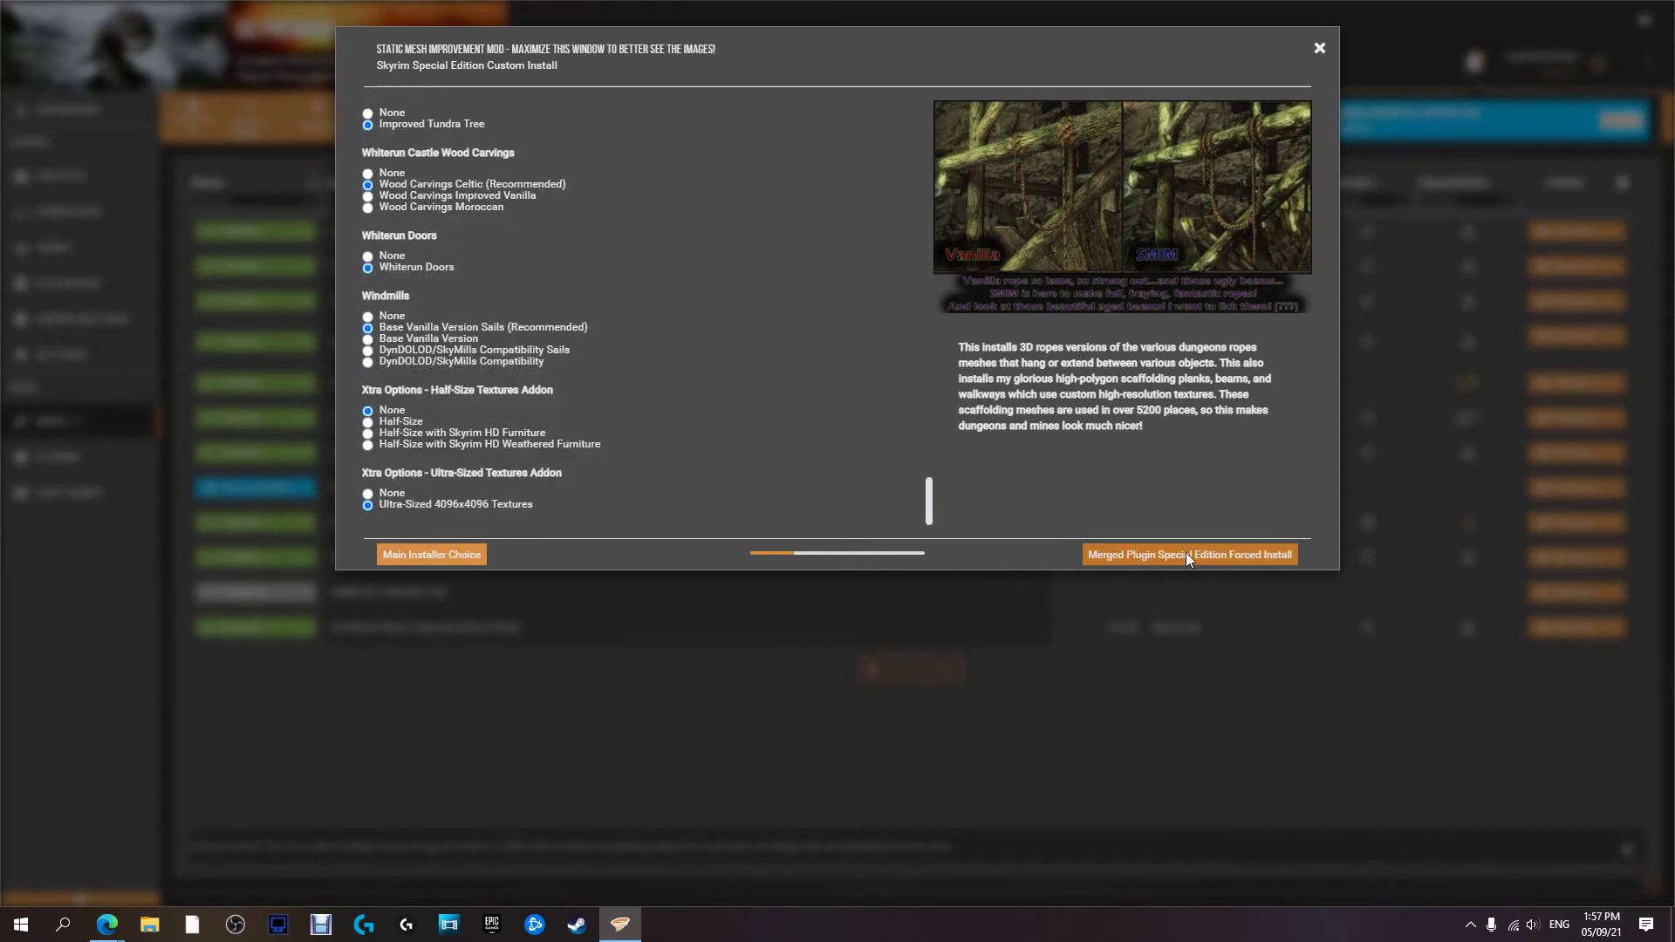
# Finish the SMIM installation with the Special Edition merged plugin, enable the mod and clear the leftover notification
pyautogui.click(1185, 554)
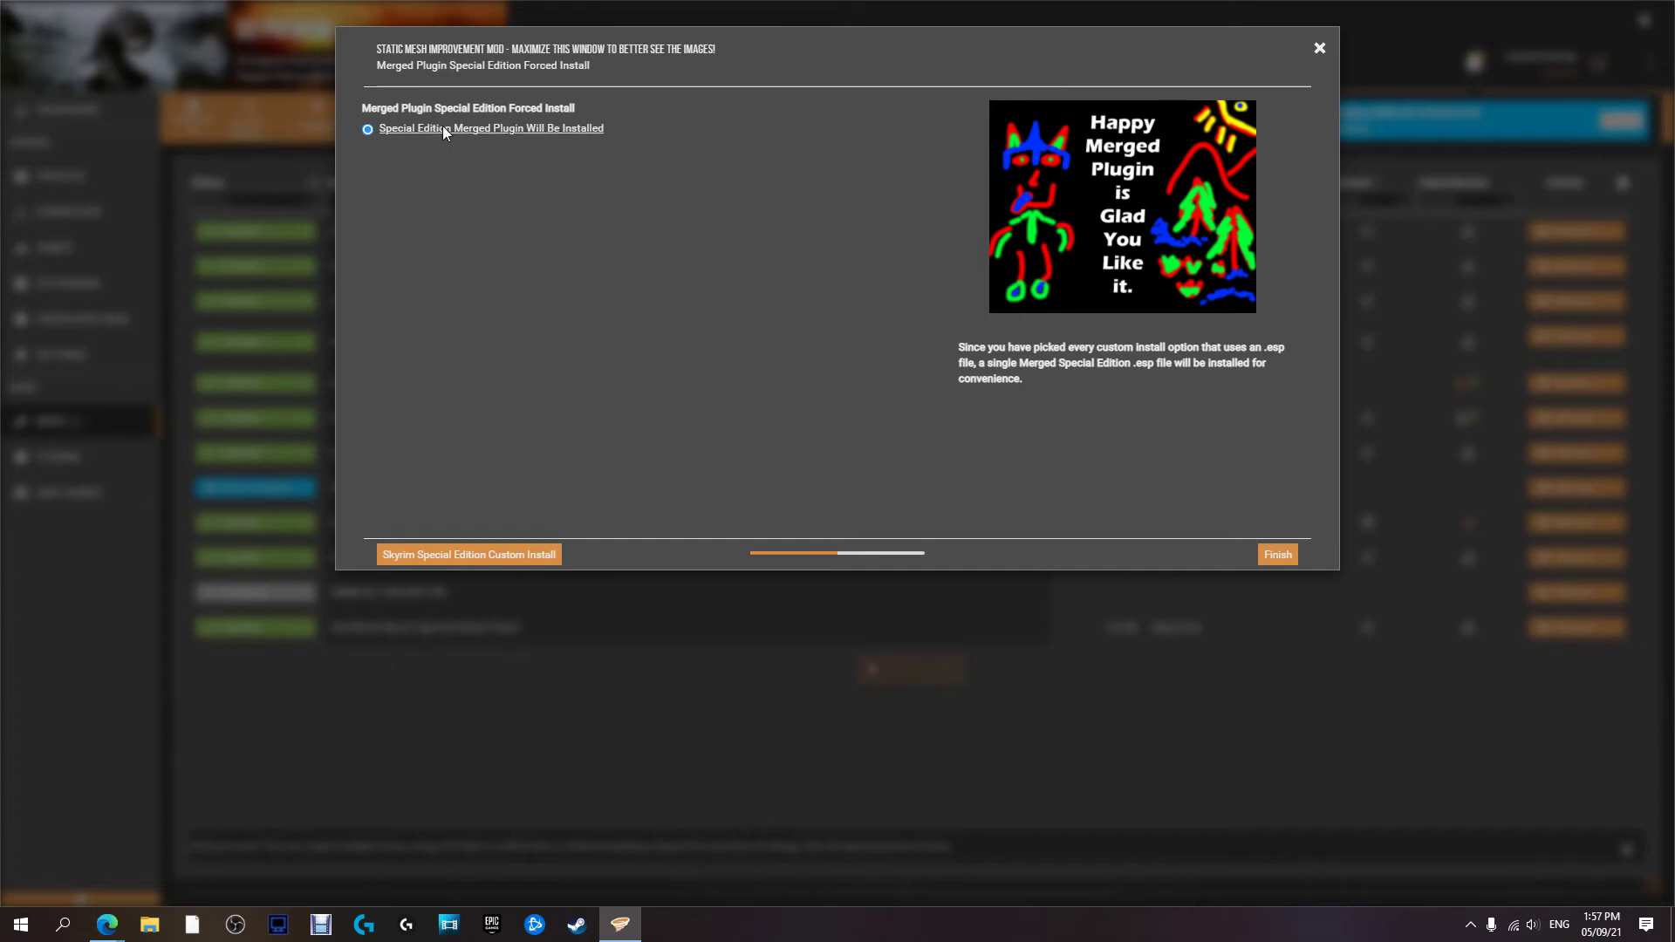
pyautogui.click(1280, 555)
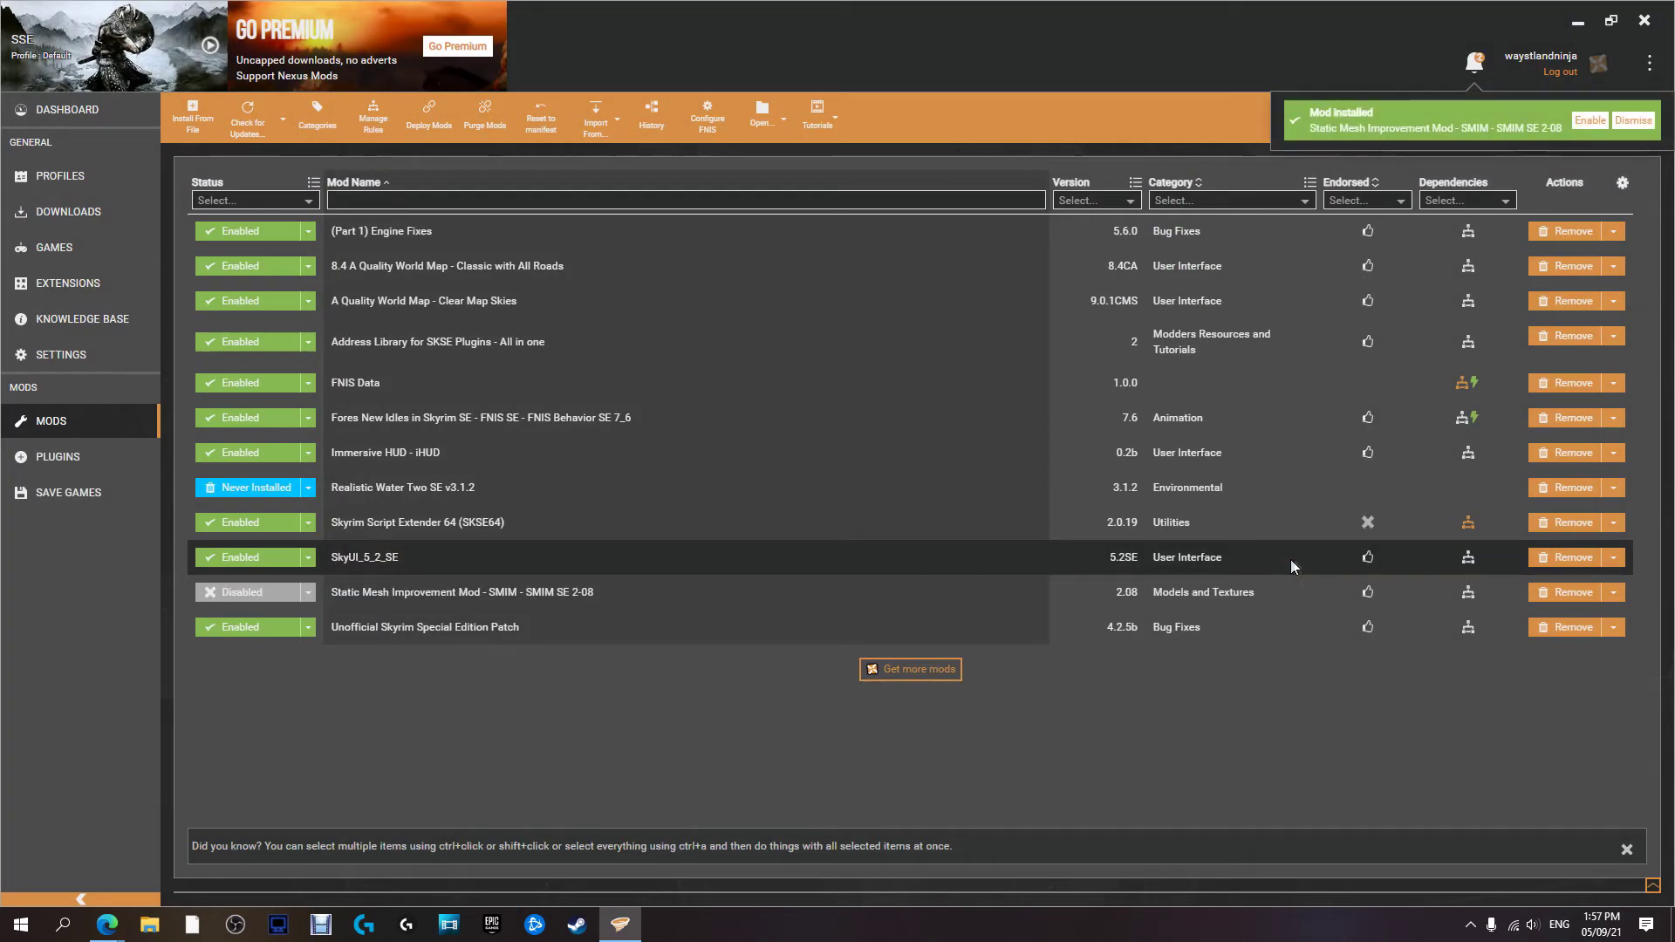
pyautogui.click(292, 594)
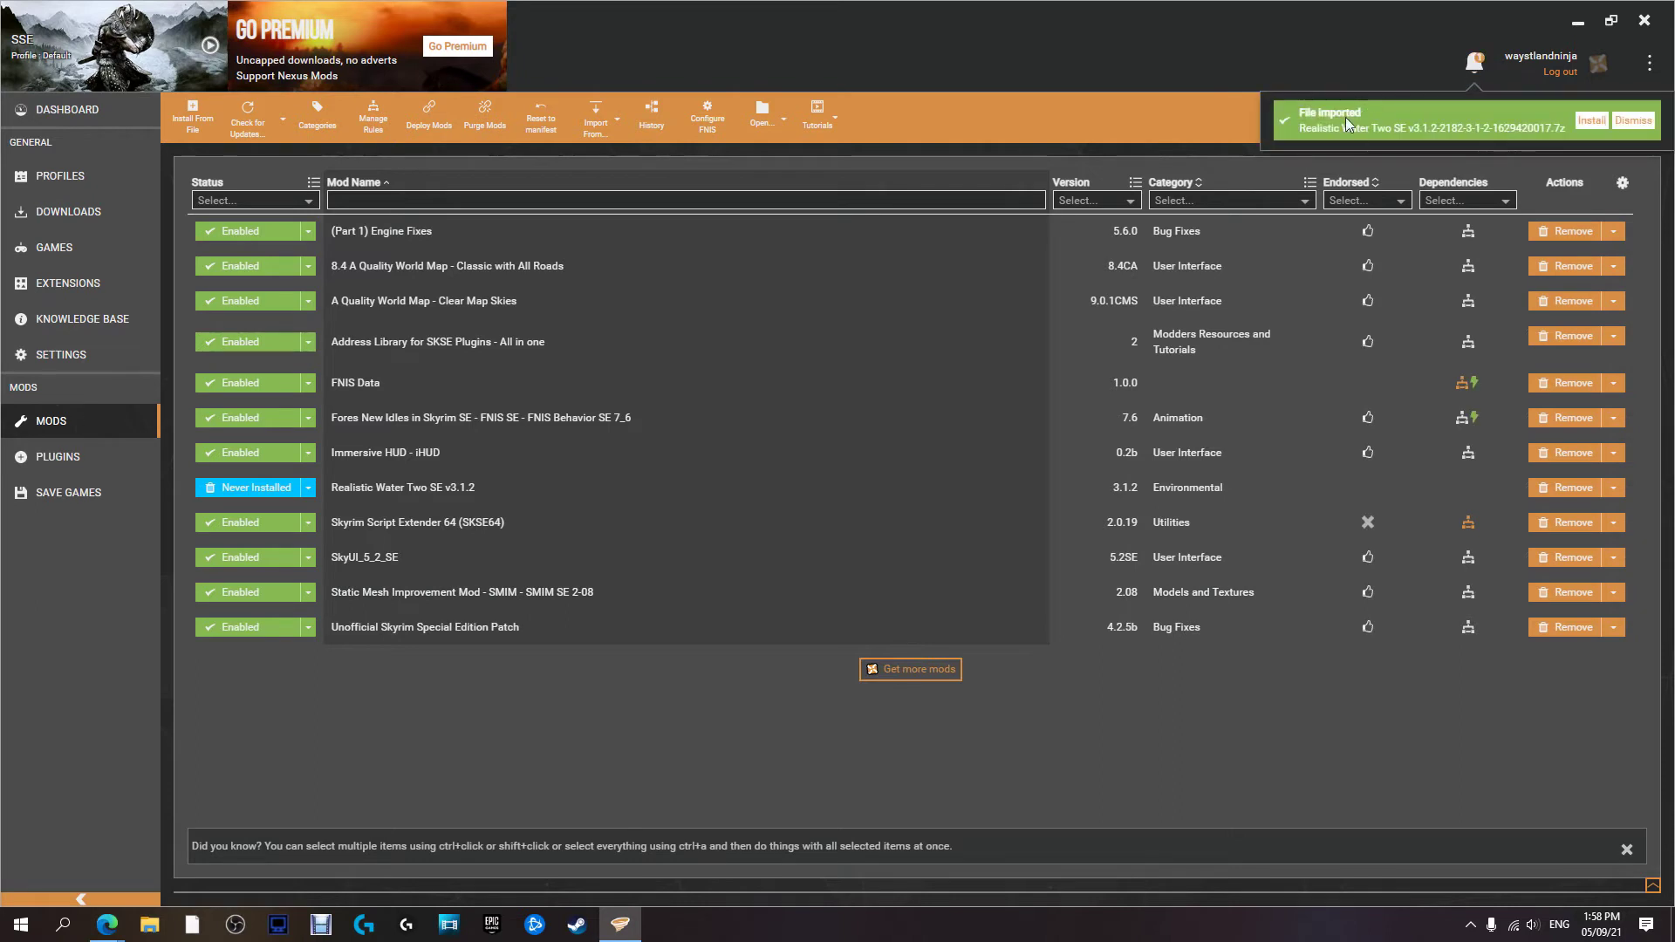
pyautogui.click(1632, 121)
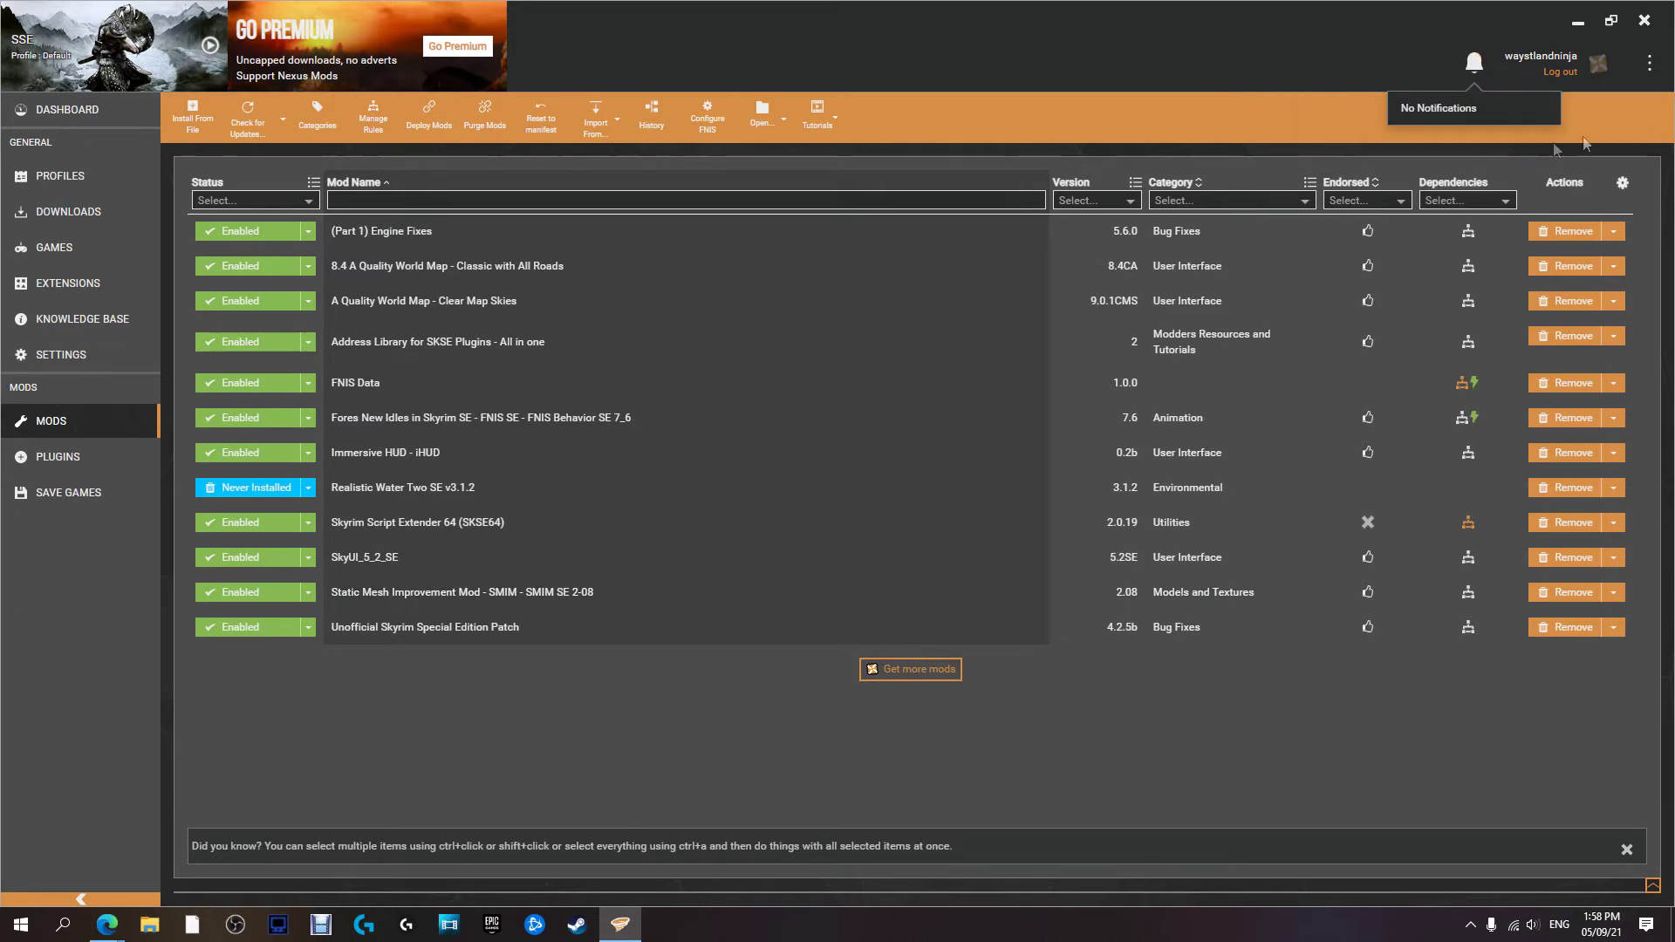
# Install Realistic Water Two SE with the core files, Smaller Water Drops, ENB Rain and Extended Ambiance, and enable the mod
pyautogui.click(249, 488)
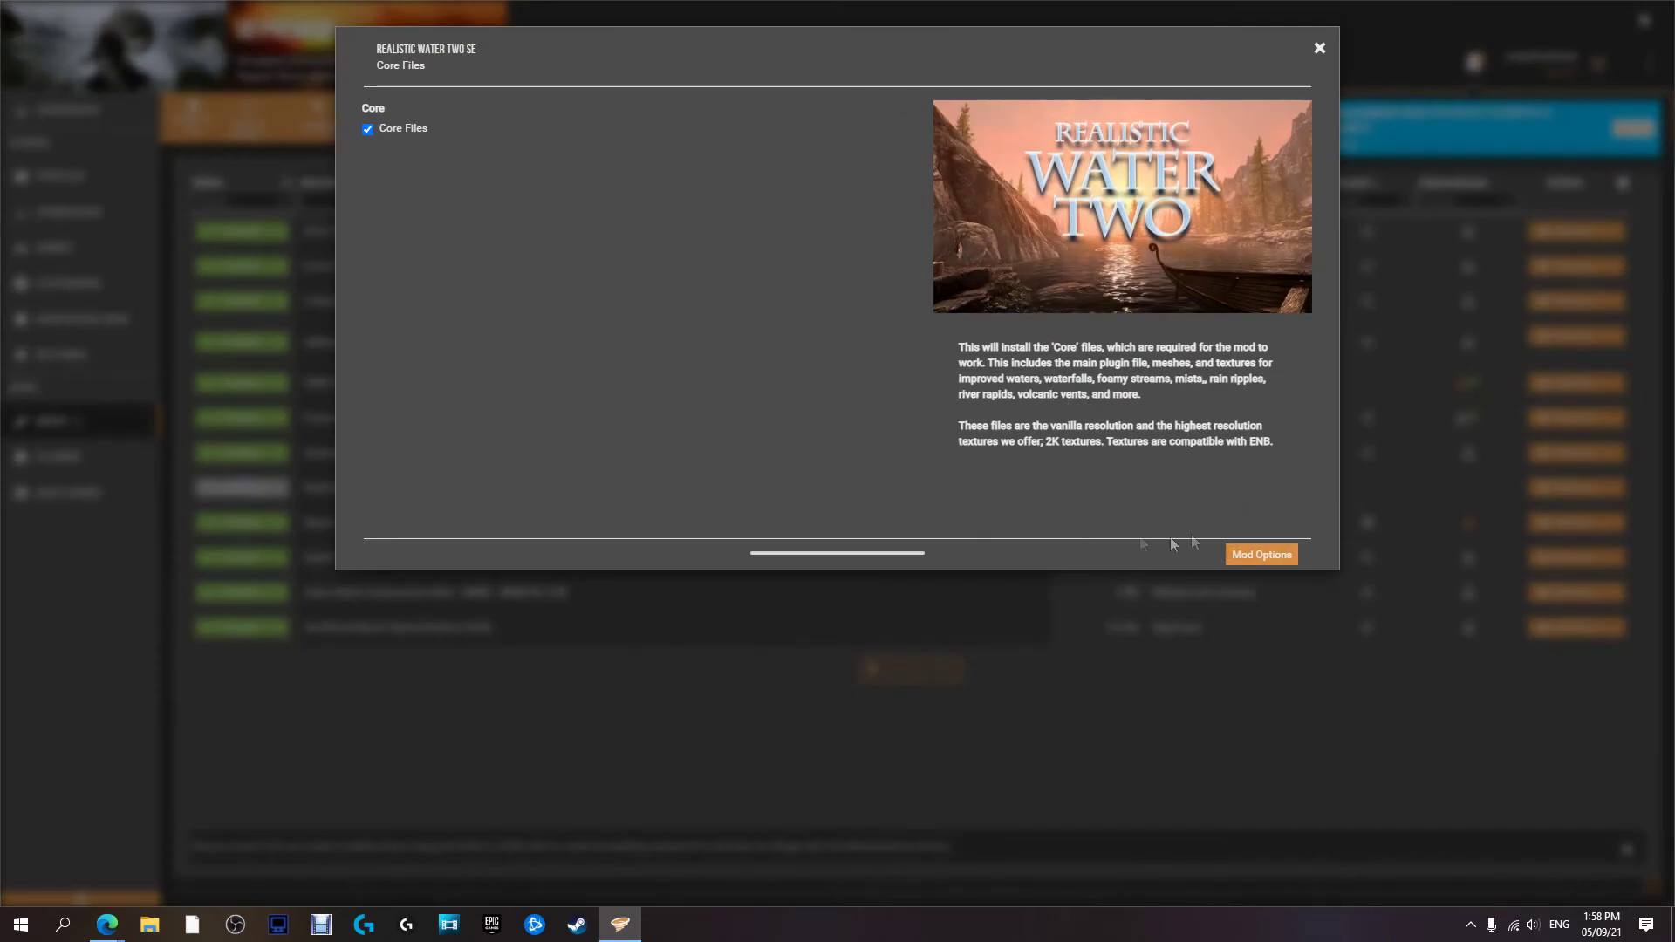
pyautogui.click(1236, 555)
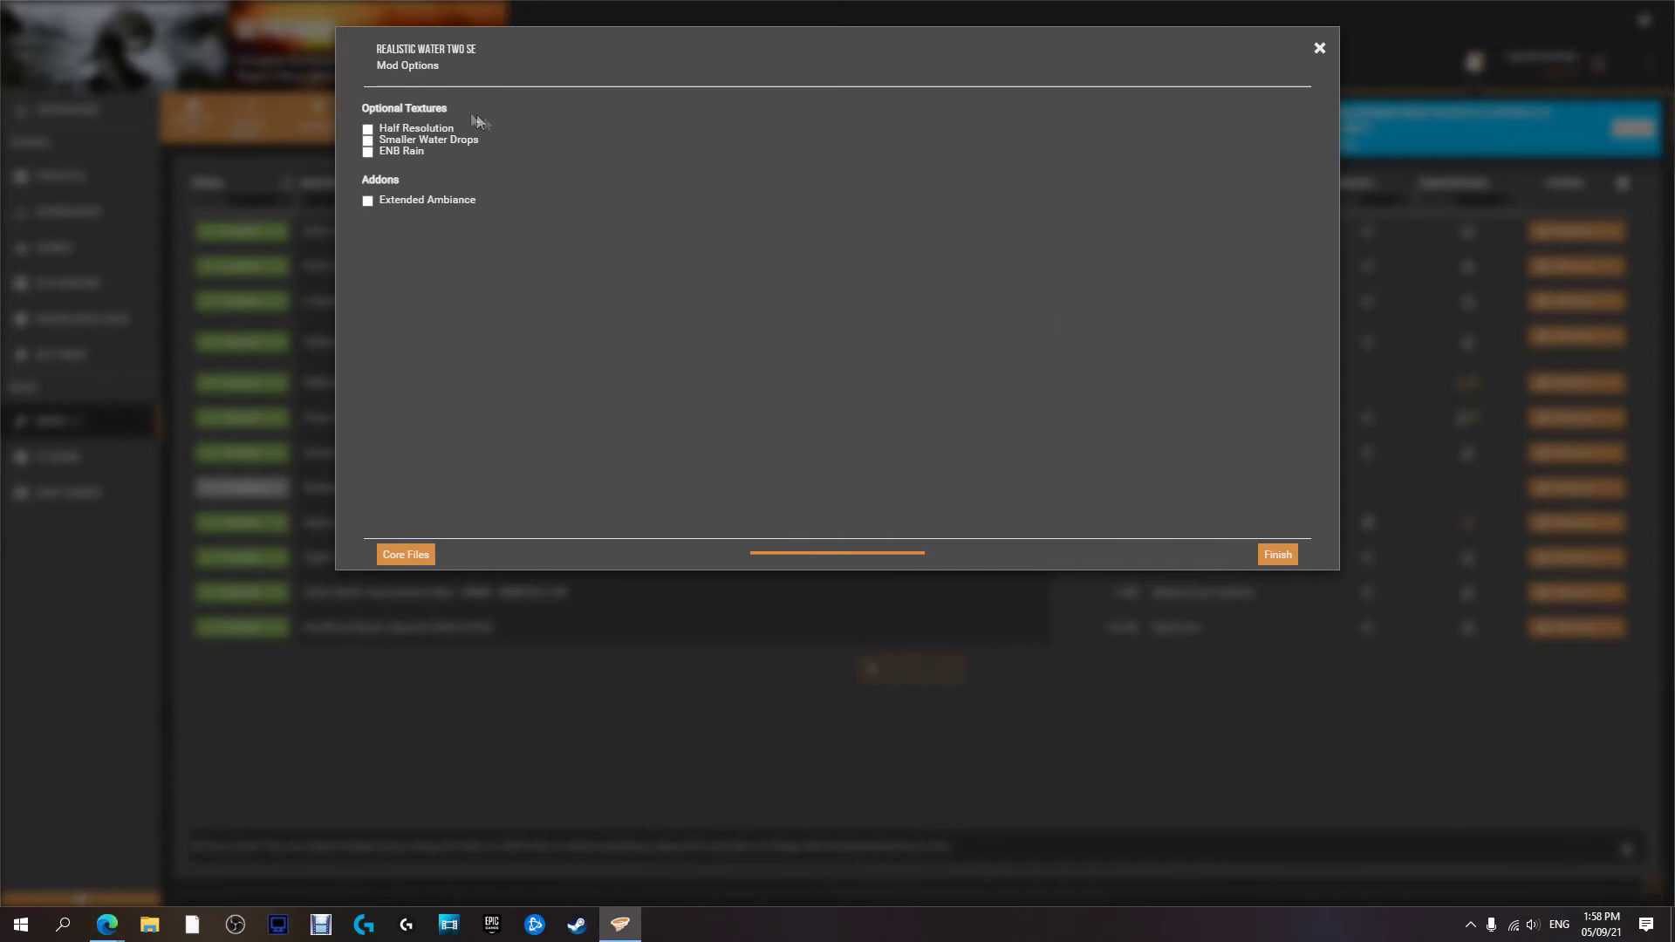
pyautogui.moveTo(416, 142)
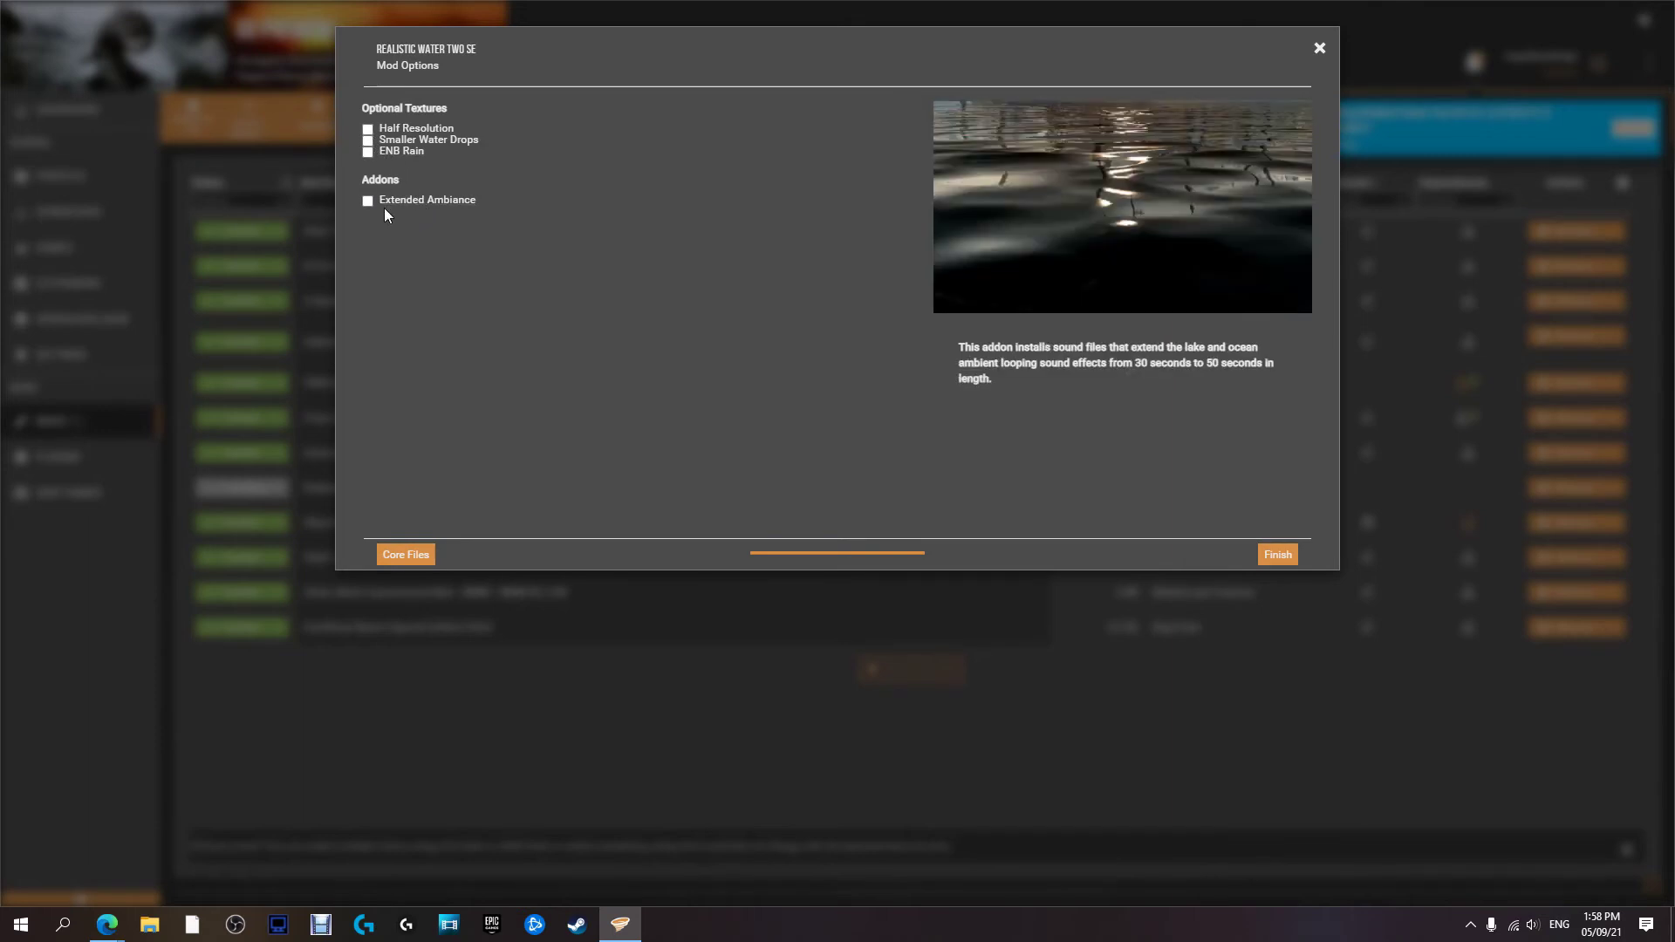
pyautogui.click(367, 140)
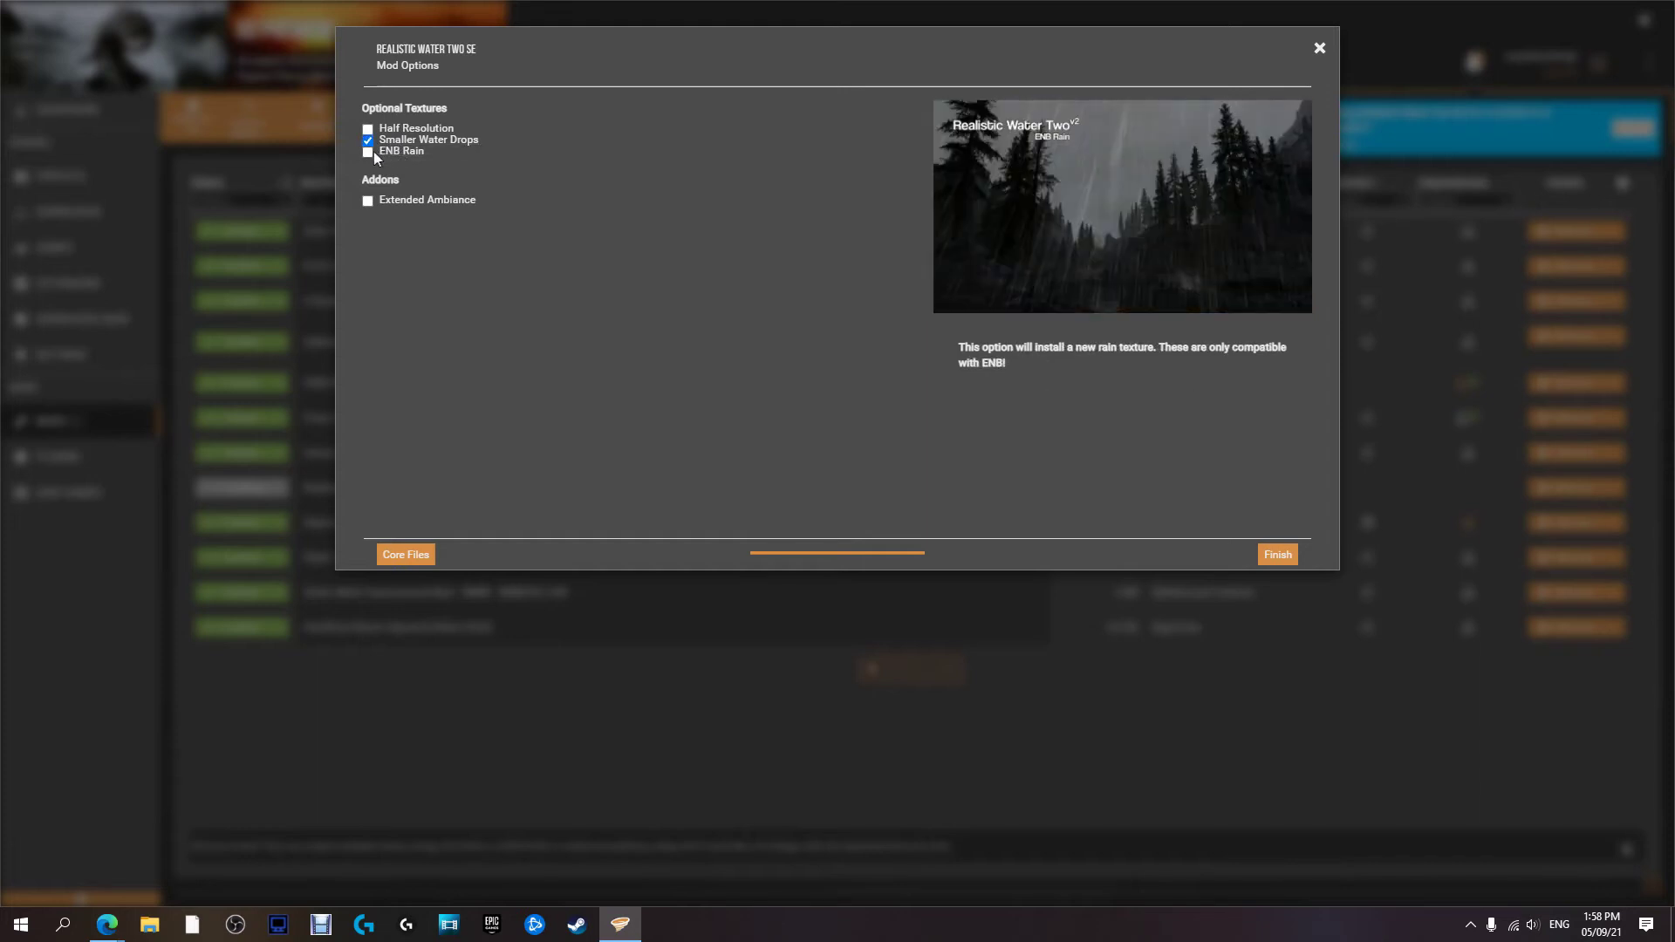
pyautogui.click(368, 152)
pyautogui.click(369, 201)
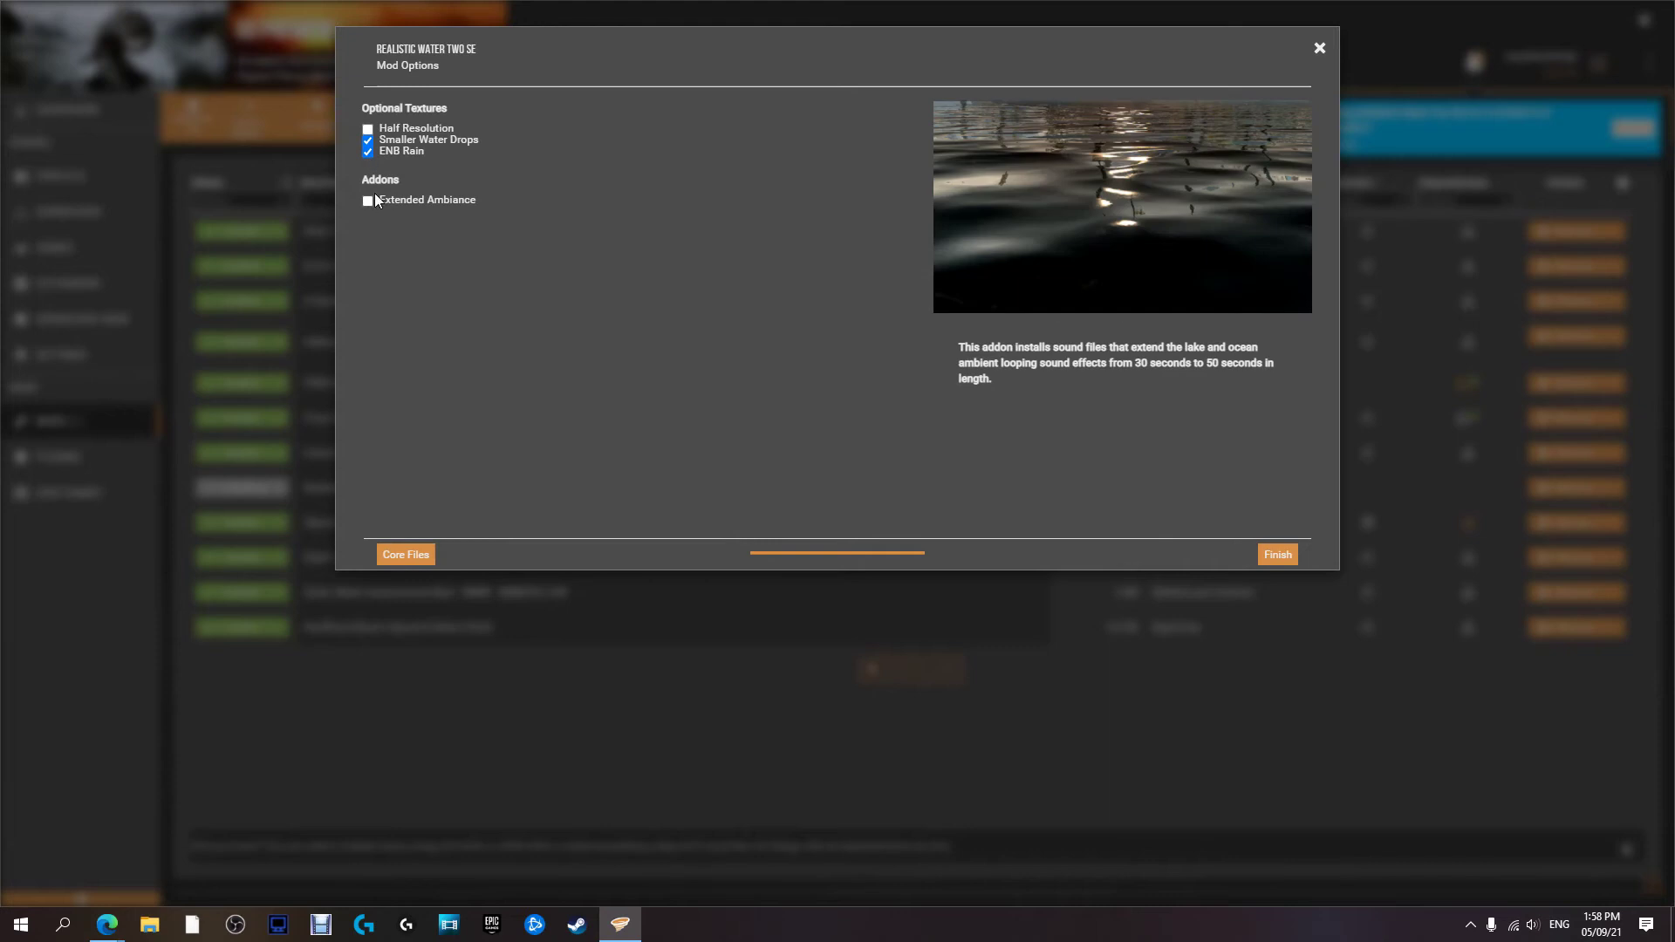
pyautogui.click(1278, 554)
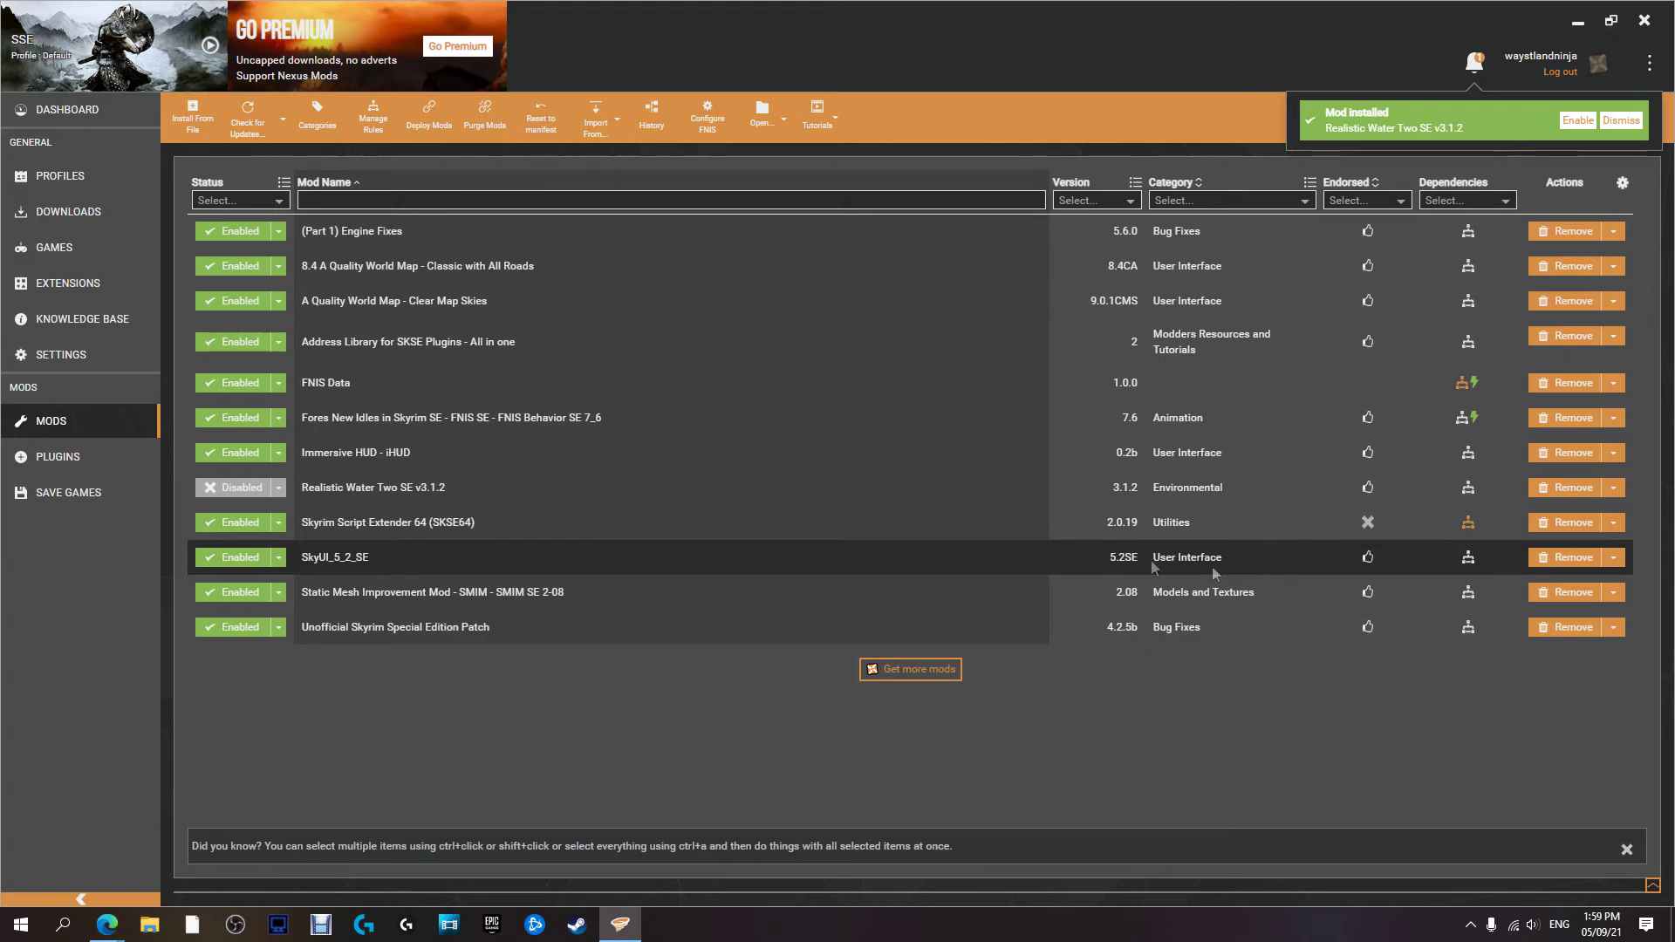
pyautogui.click(242, 488)
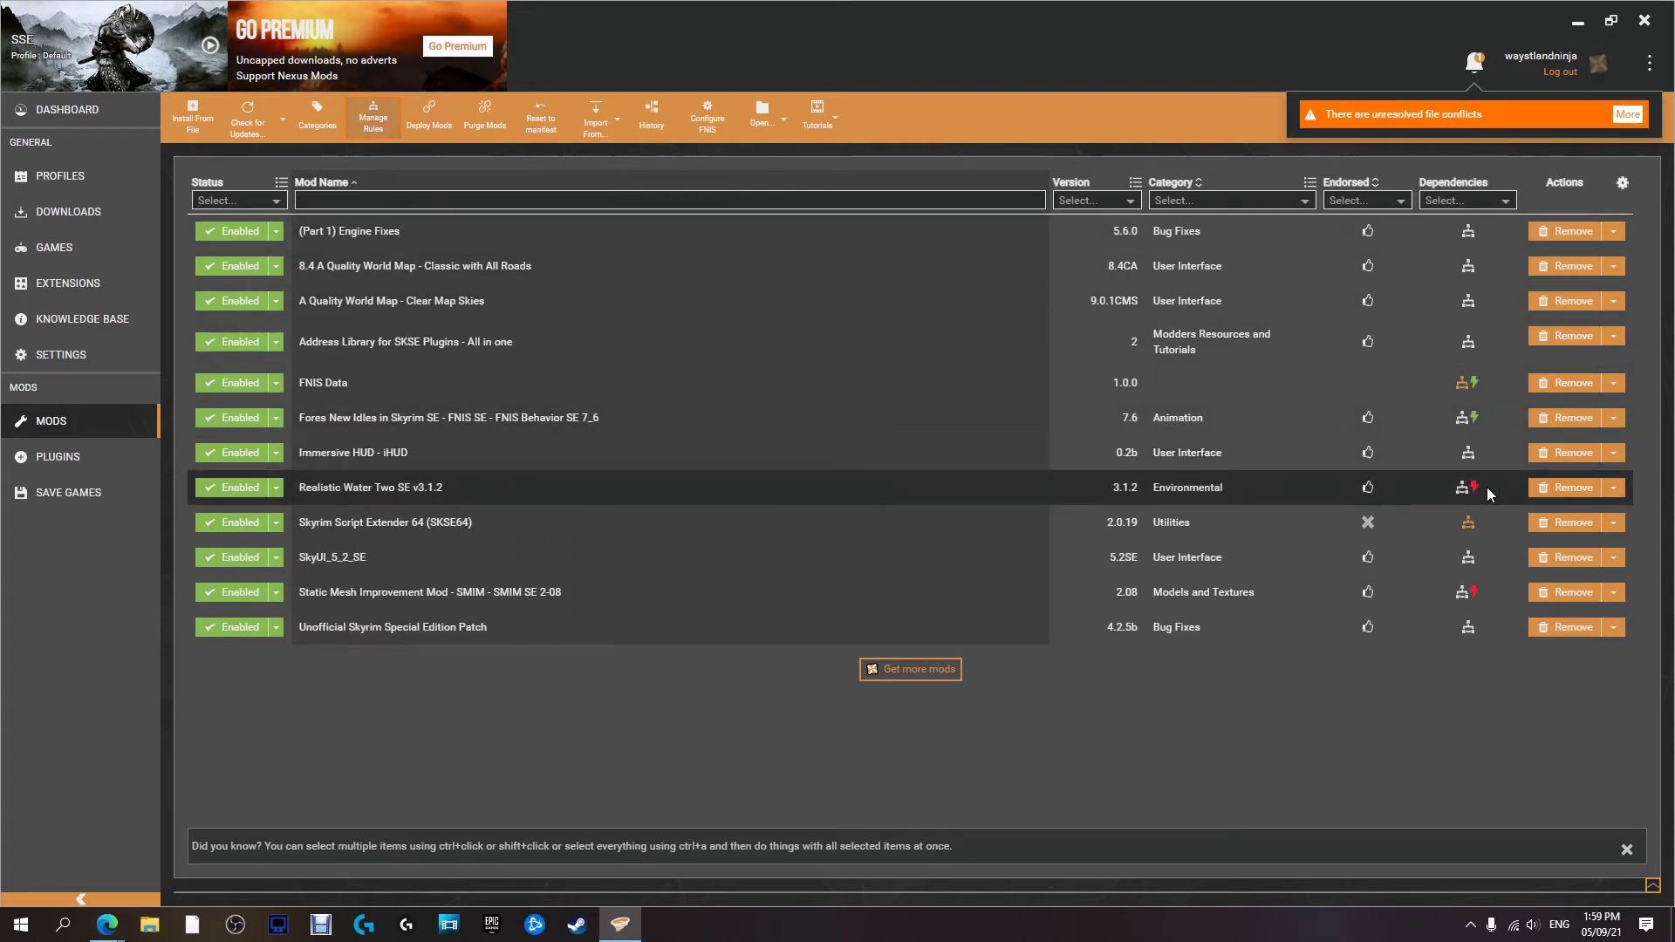
# Open the load rules for the unresolved conflict between Realistic Water Two and SMIM and check the conflicting file
pyautogui.moveTo(1471, 601)
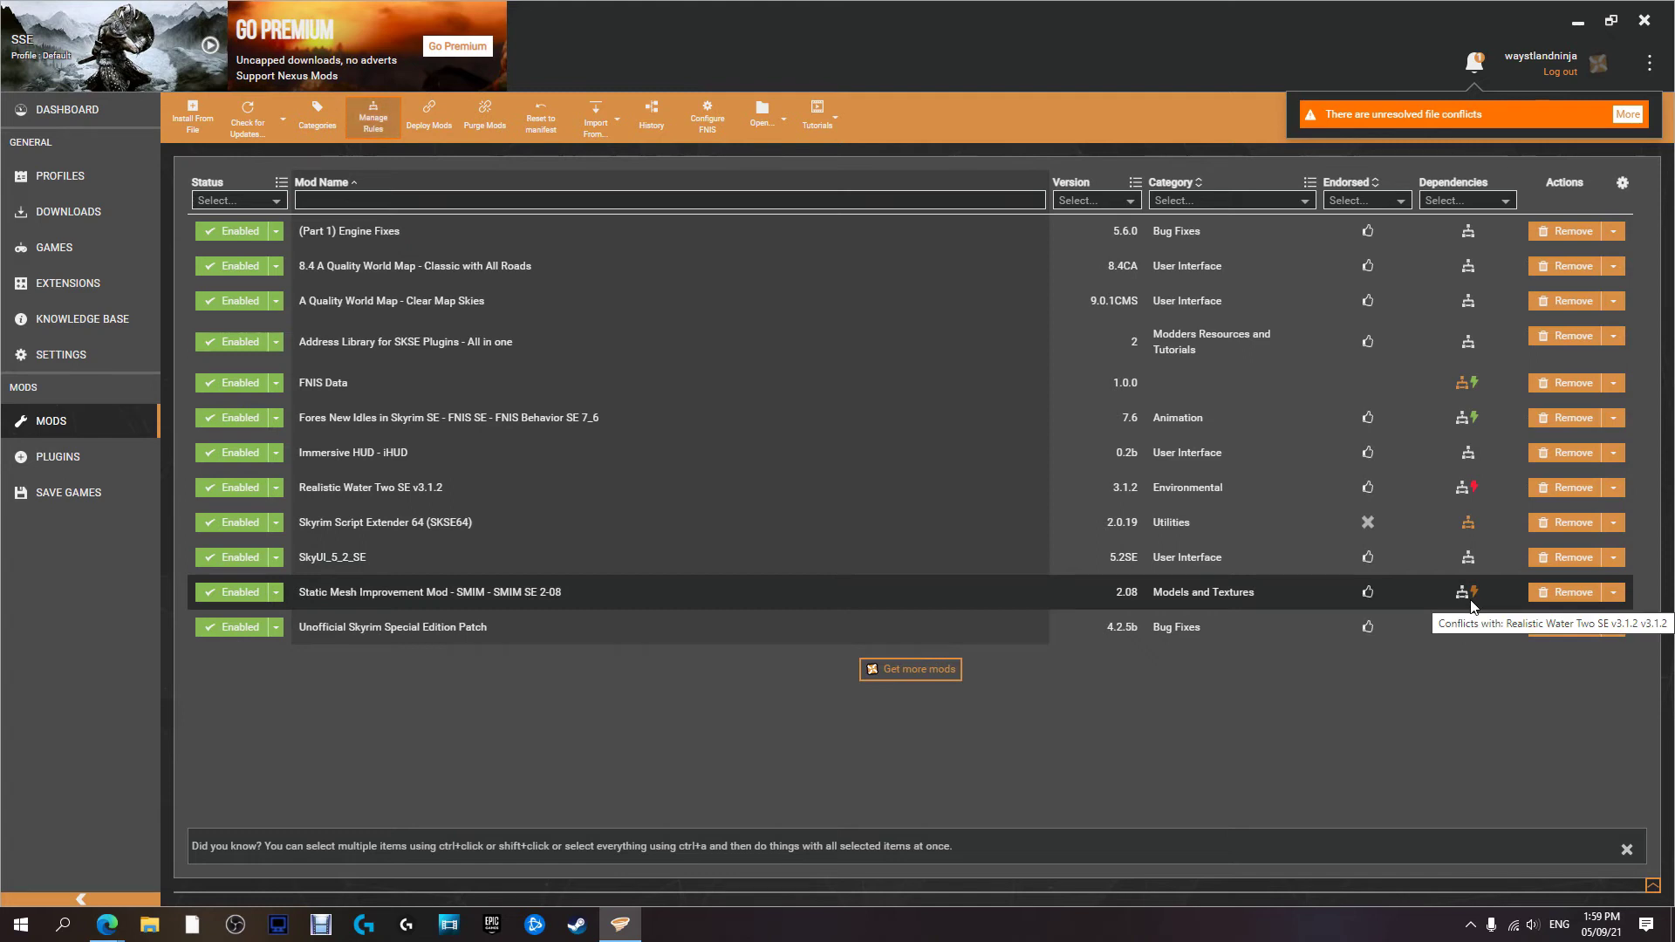
pyautogui.click(1628, 115)
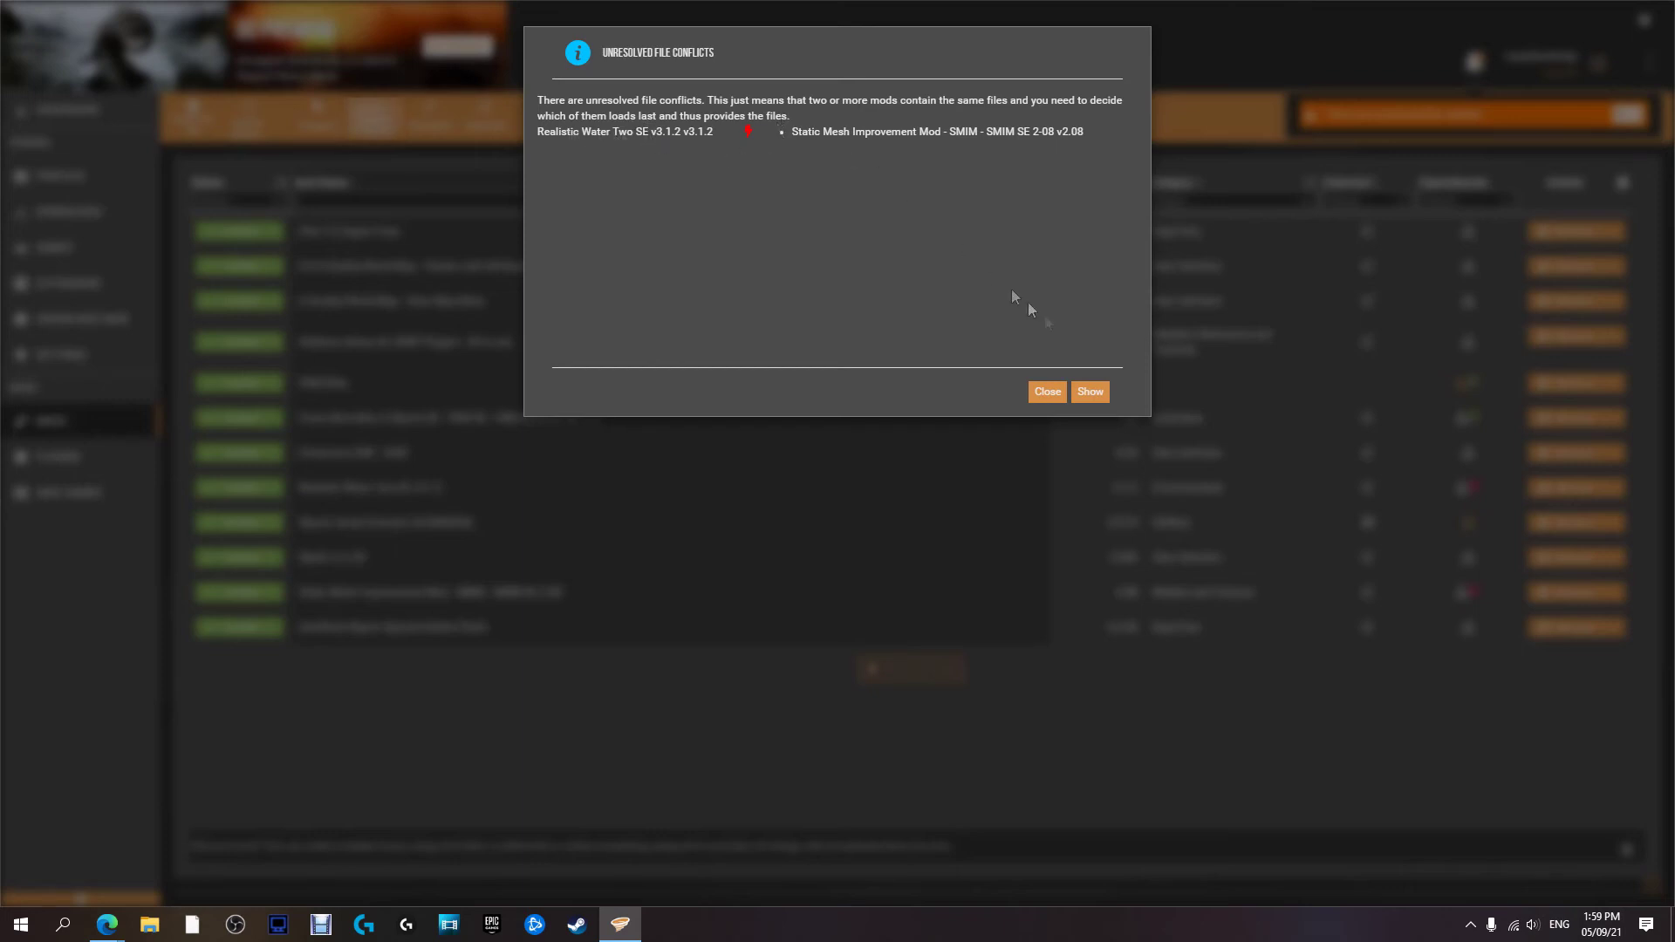
pyautogui.click(1090, 392)
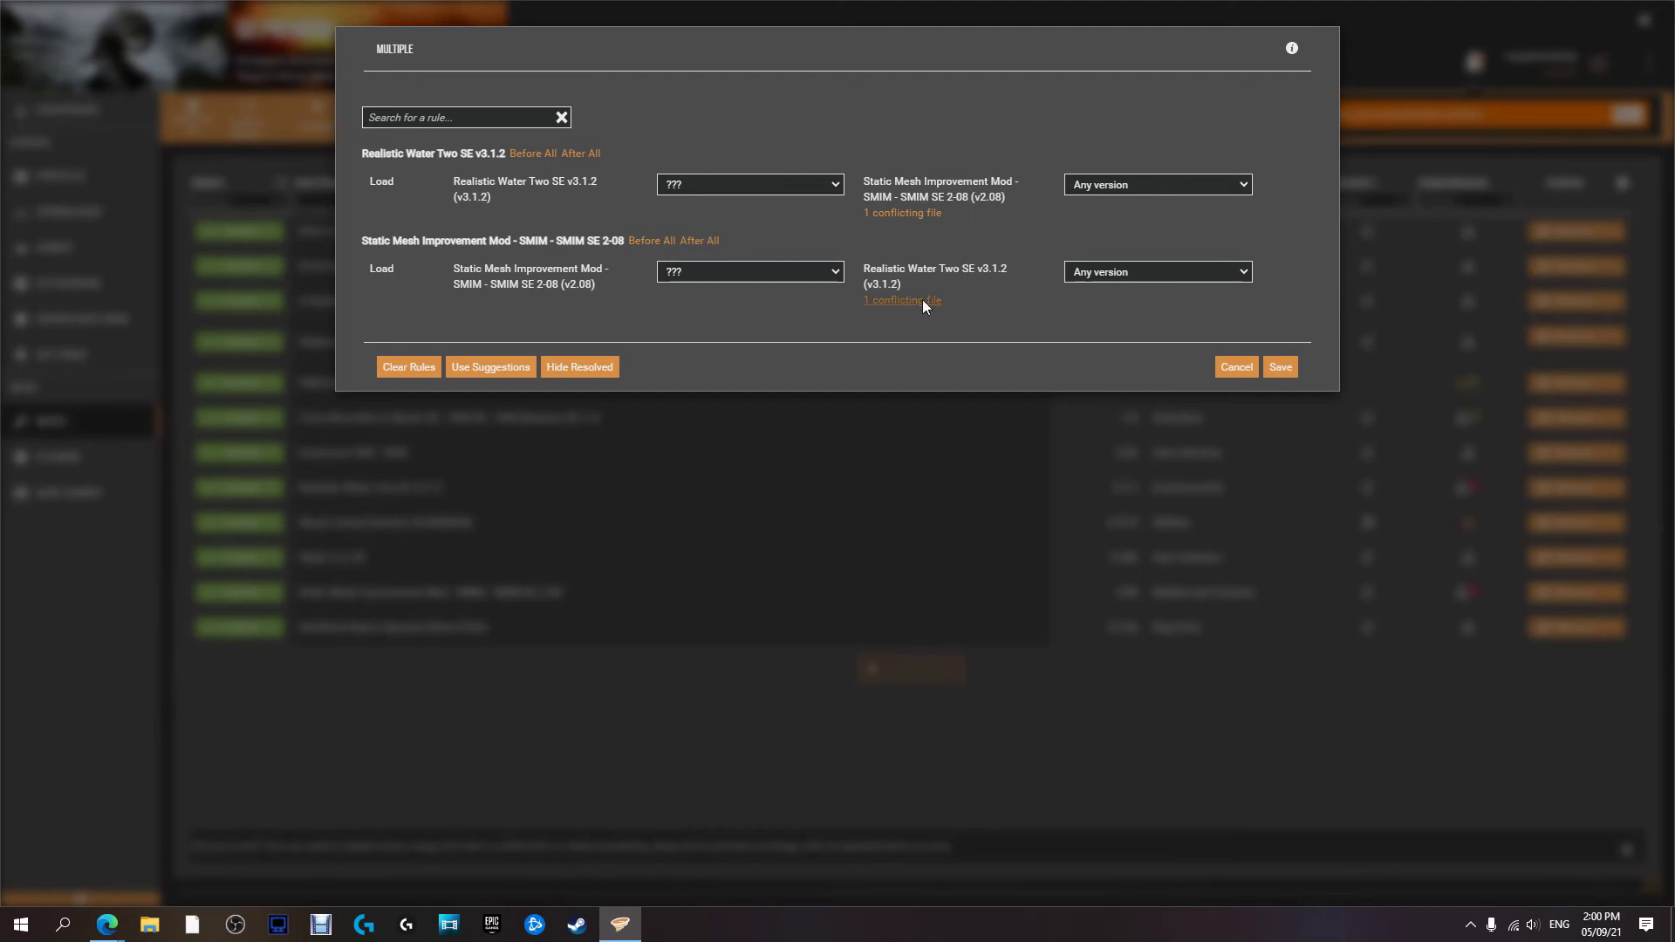
pyautogui.click(886, 216)
pyautogui.moveTo(898, 302)
# Save a rule loading Realistic Water Two before any version of SMIM and deploy the mods
pyautogui.click(763, 183)
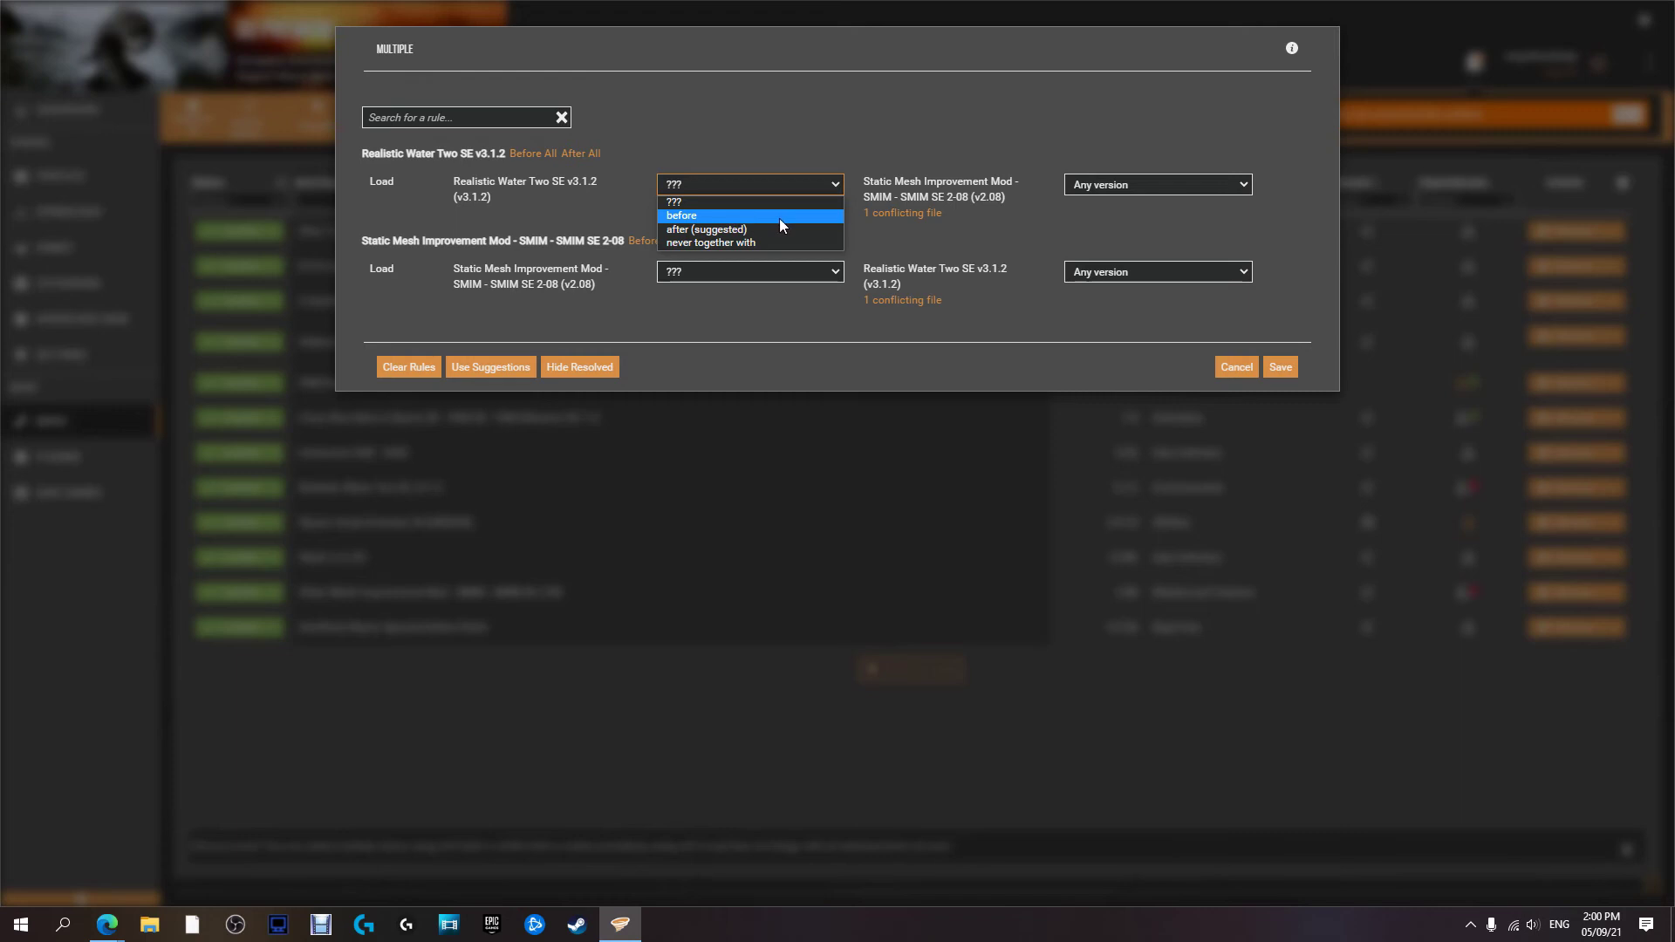
pyautogui.click(1096, 183)
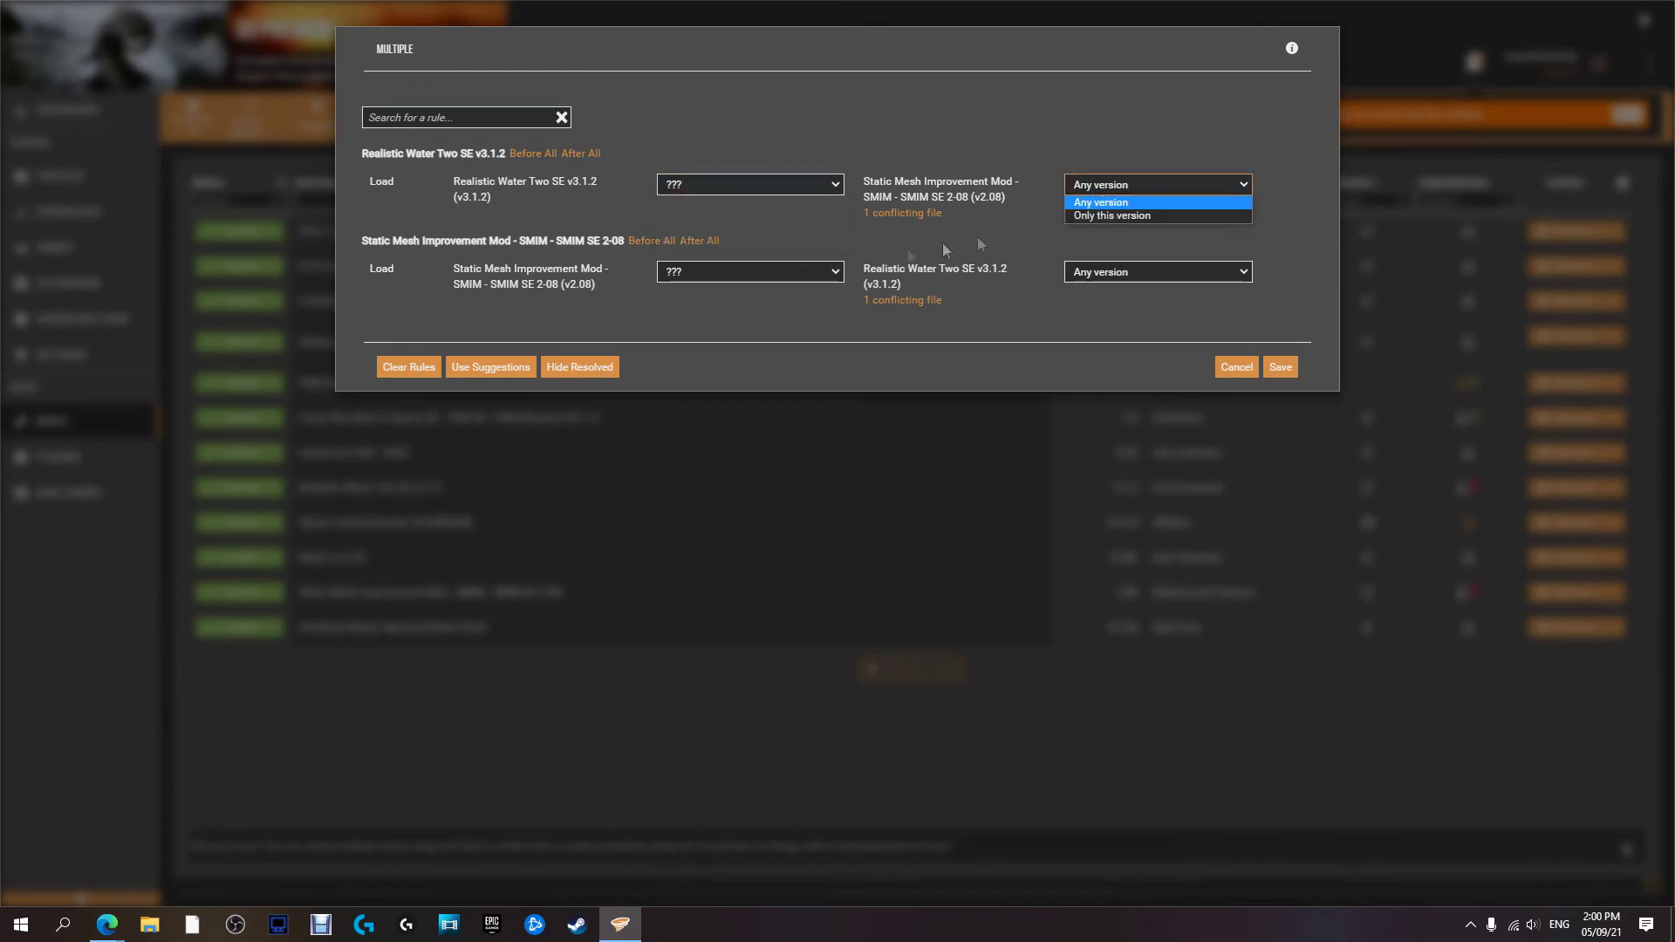
pyautogui.click(761, 269)
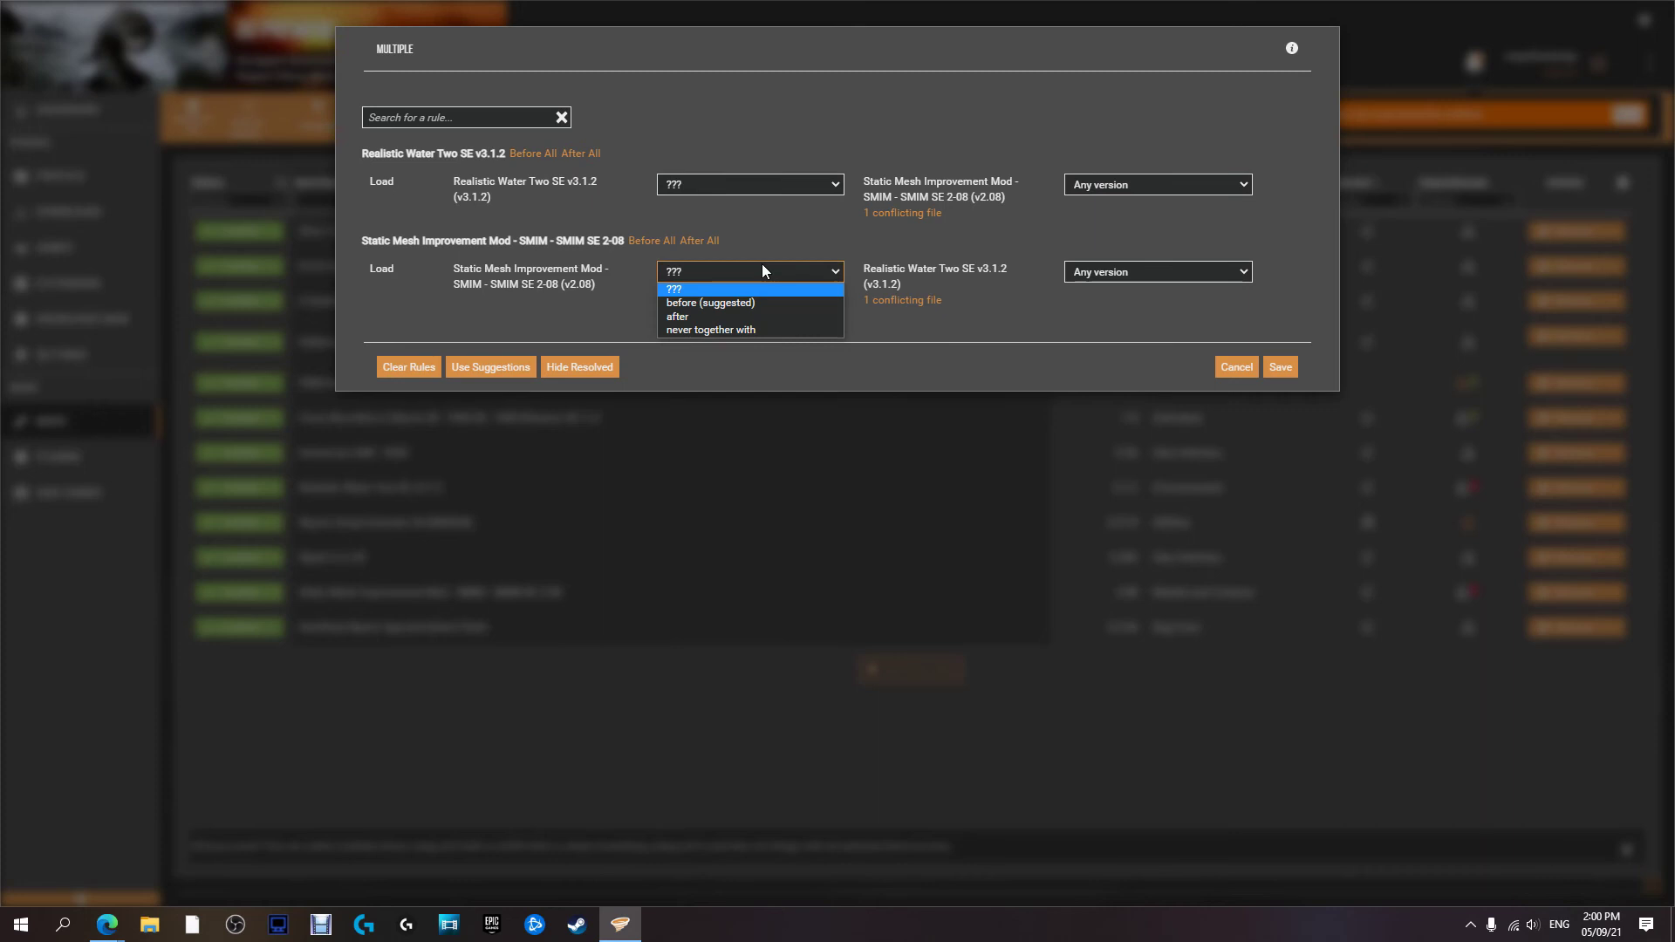
pyautogui.click(737, 185)
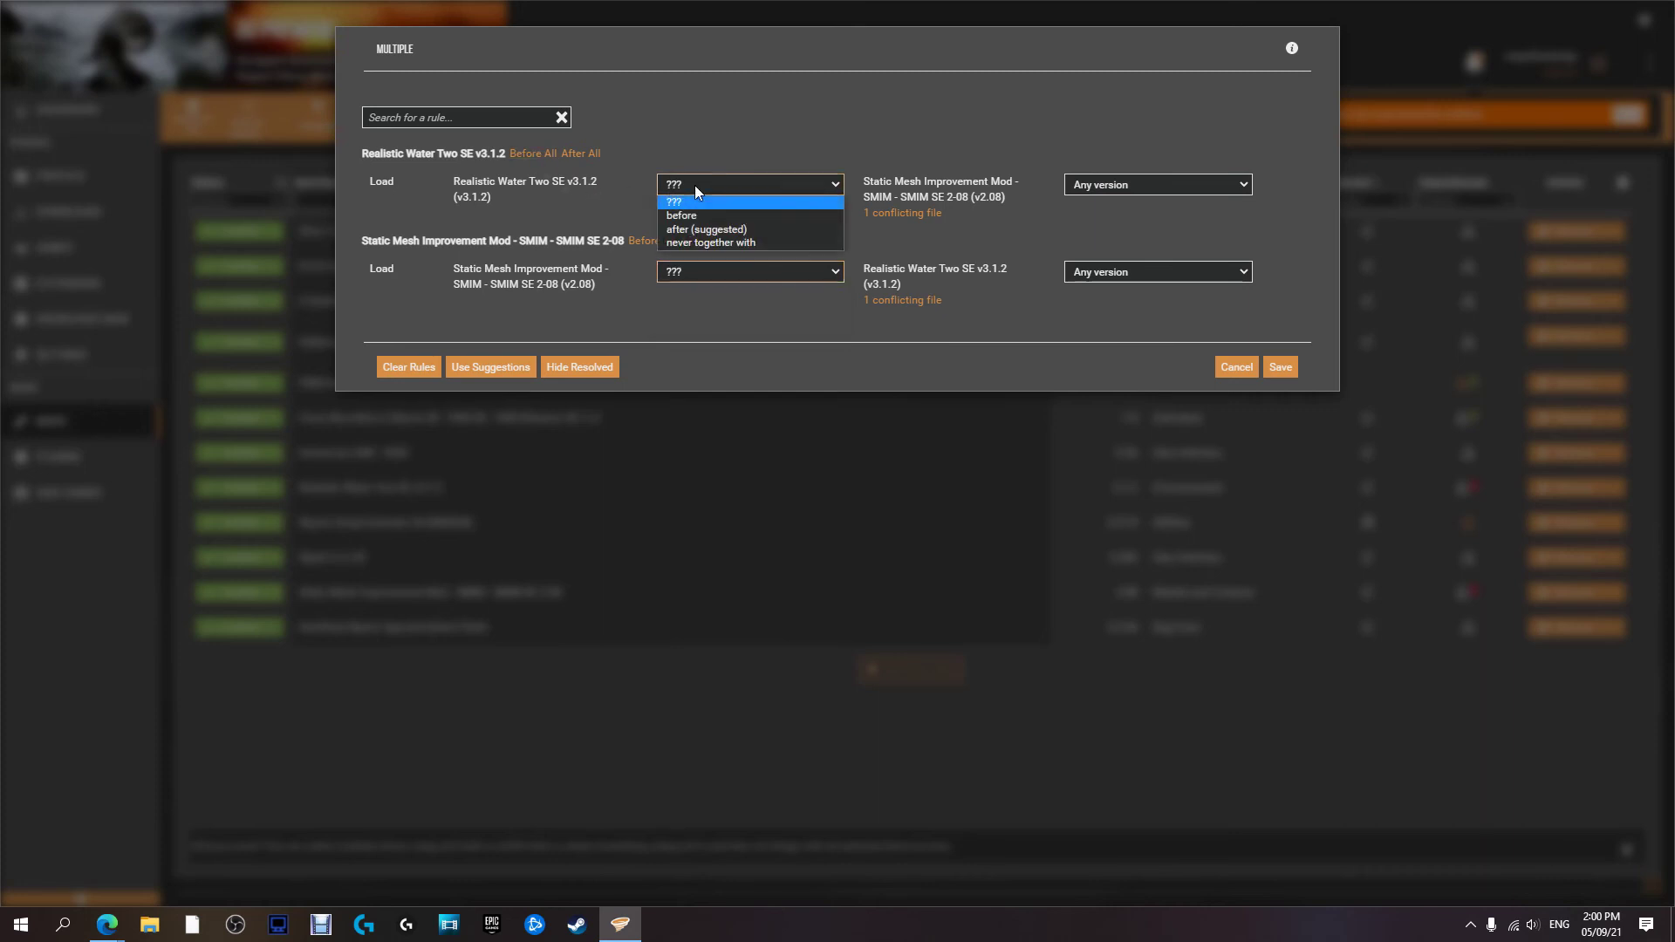
pyautogui.click(703, 217)
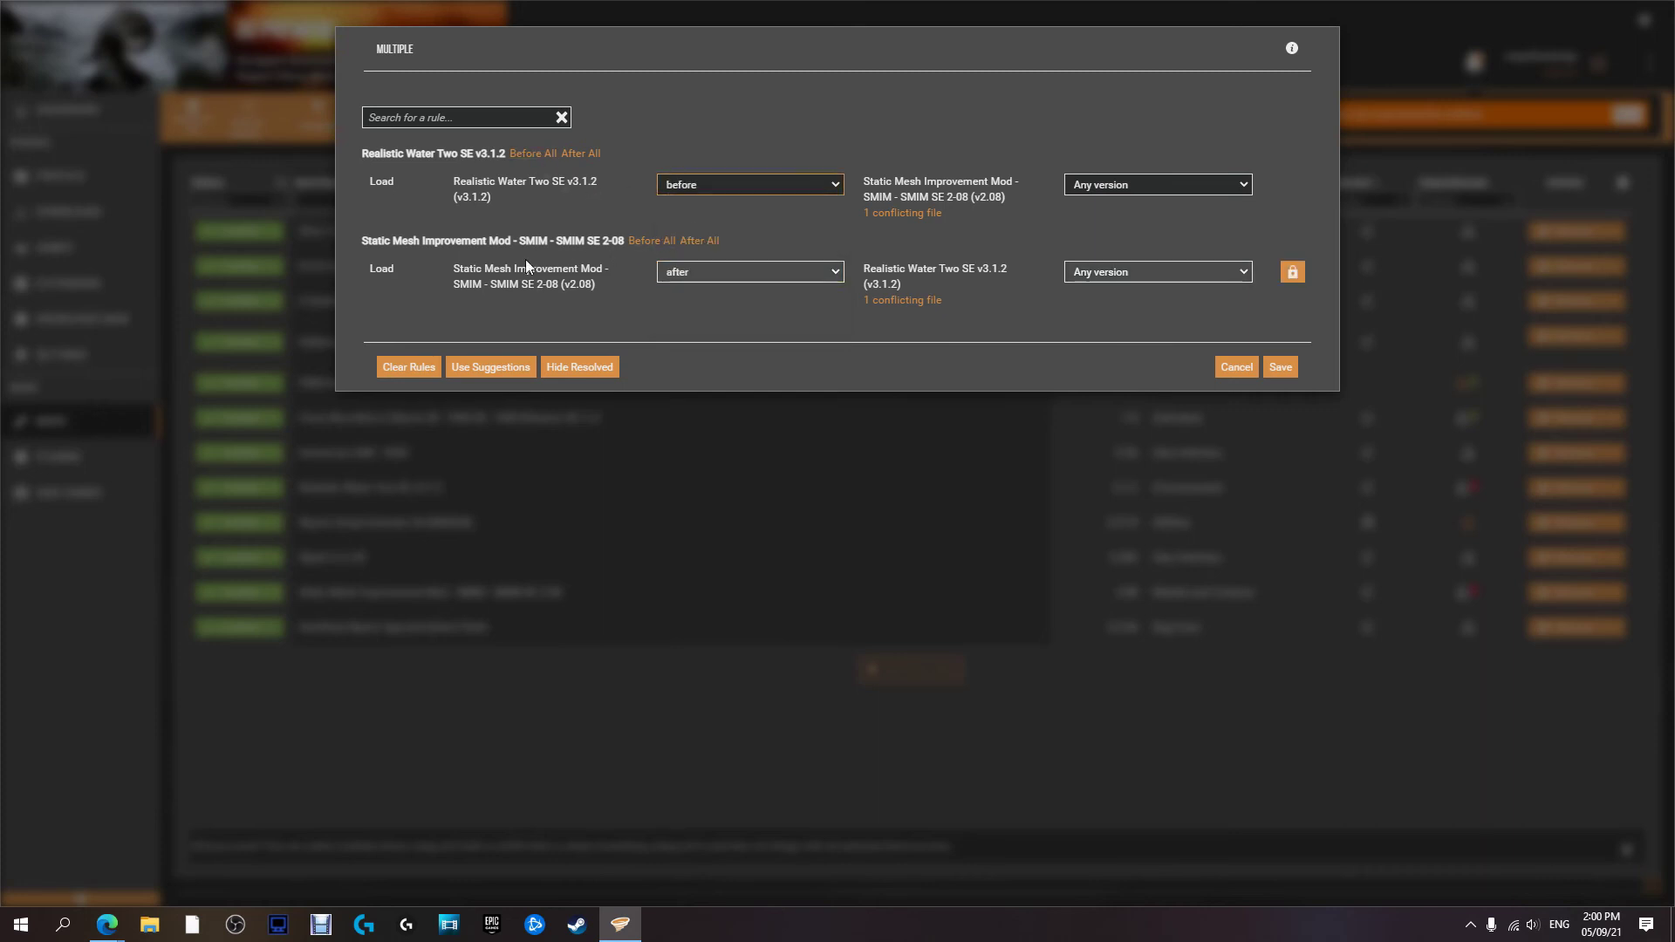
pyautogui.click(1126, 185)
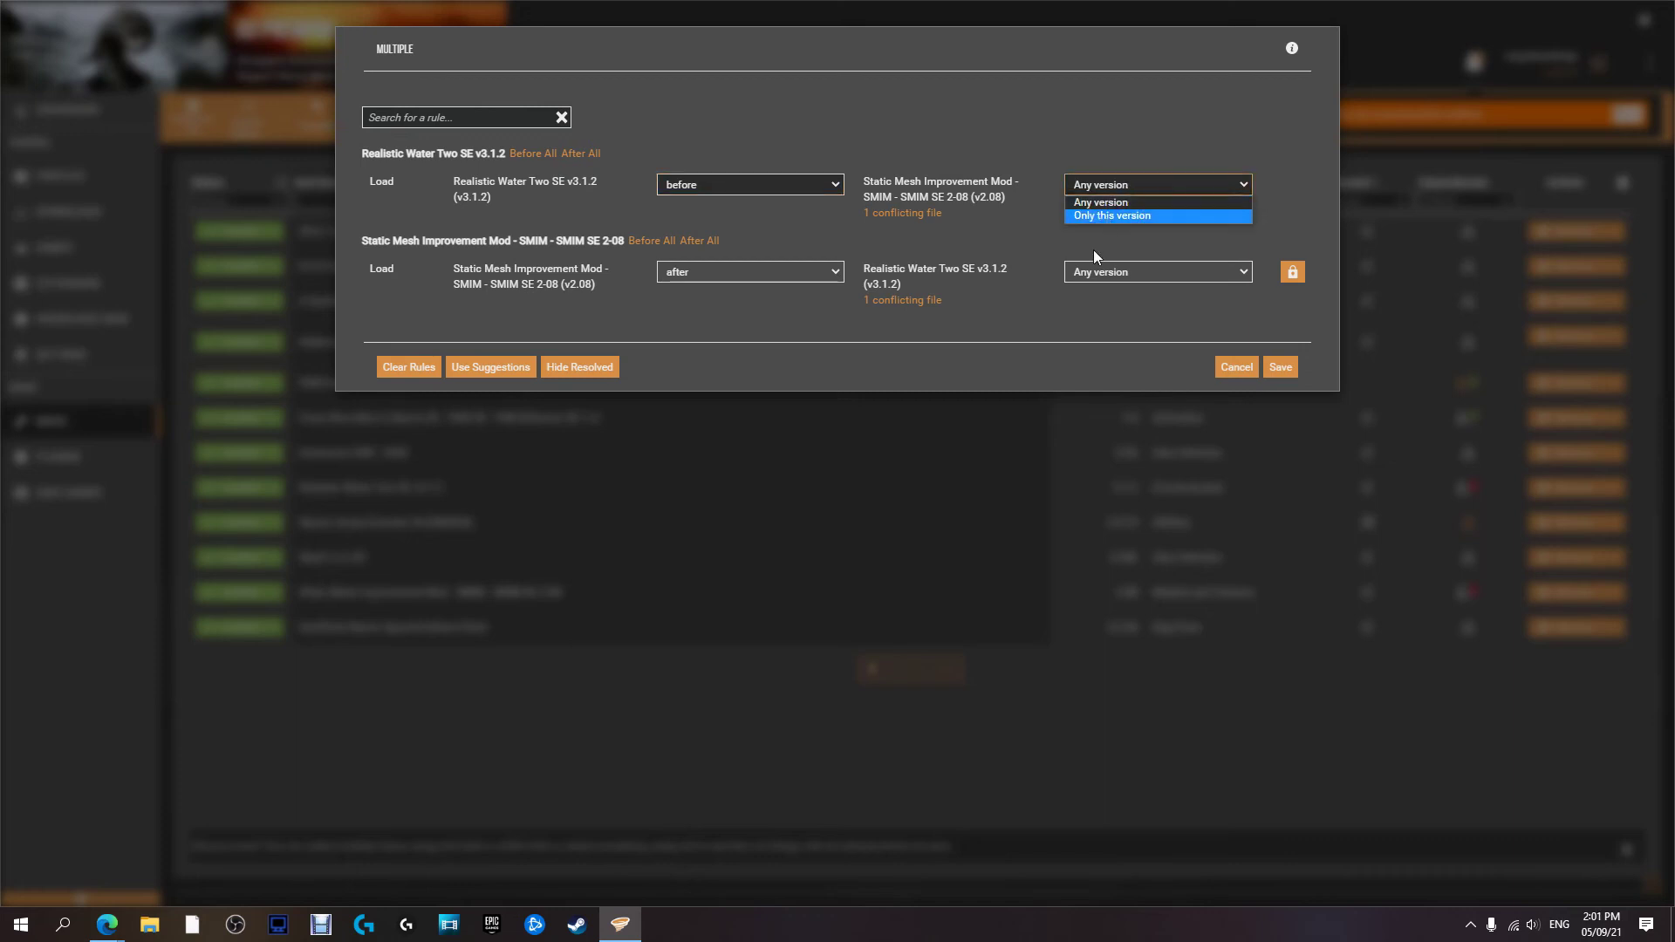
pyautogui.click(1100, 202)
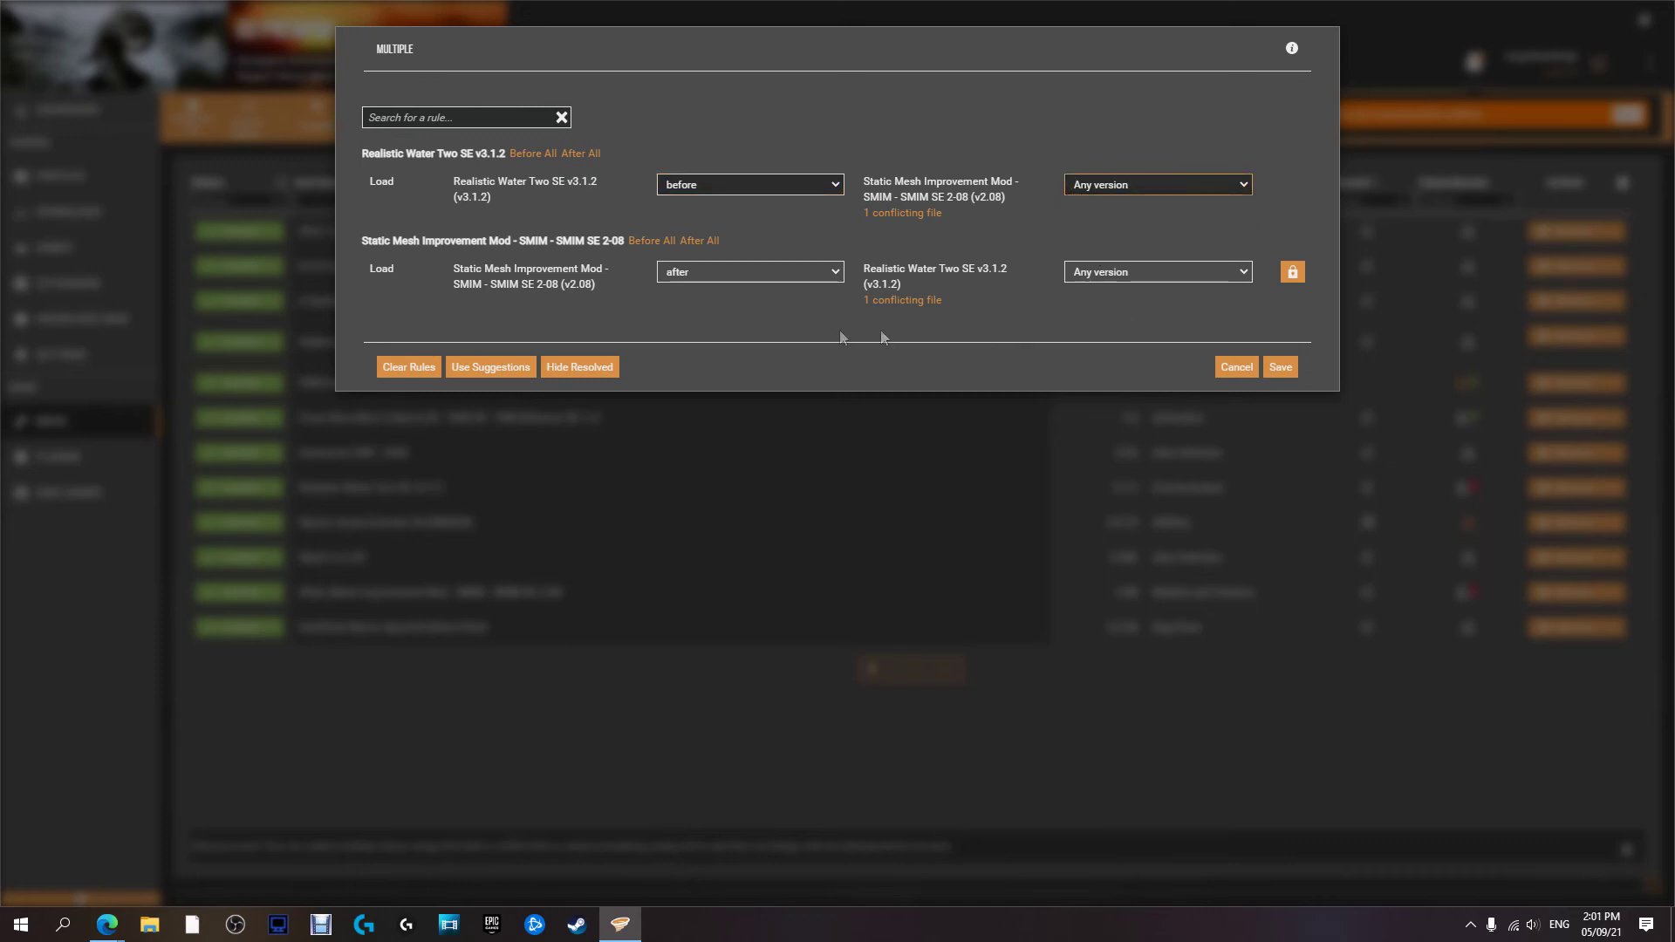
pyautogui.click(1290, 370)
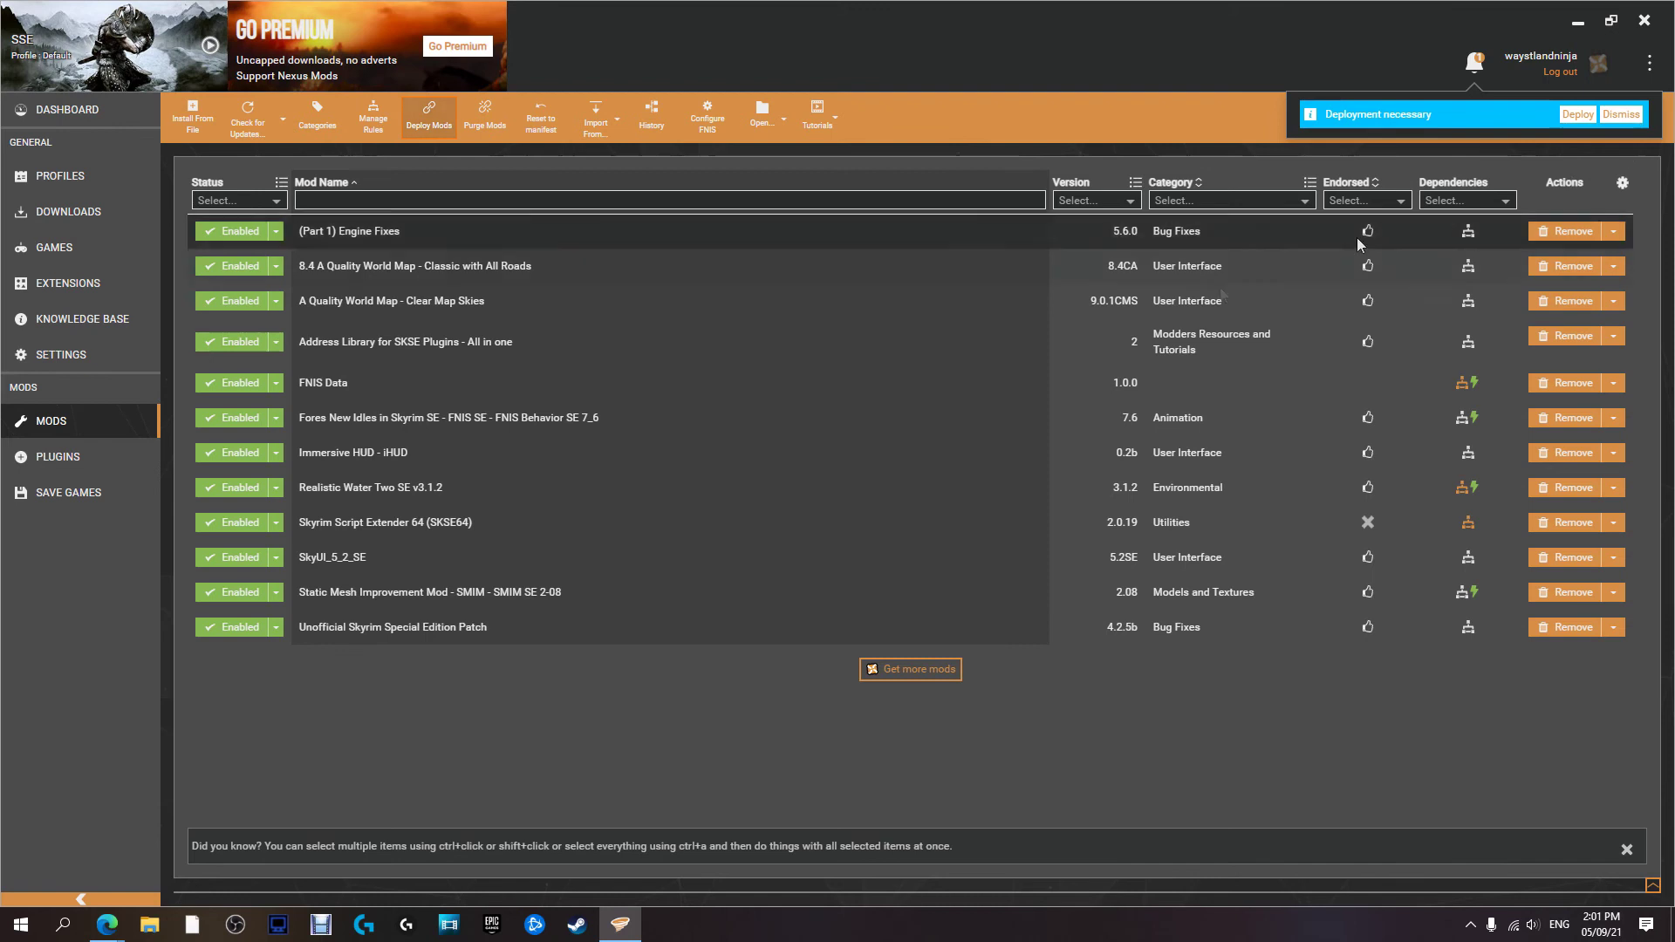
pyautogui.click(1578, 114)
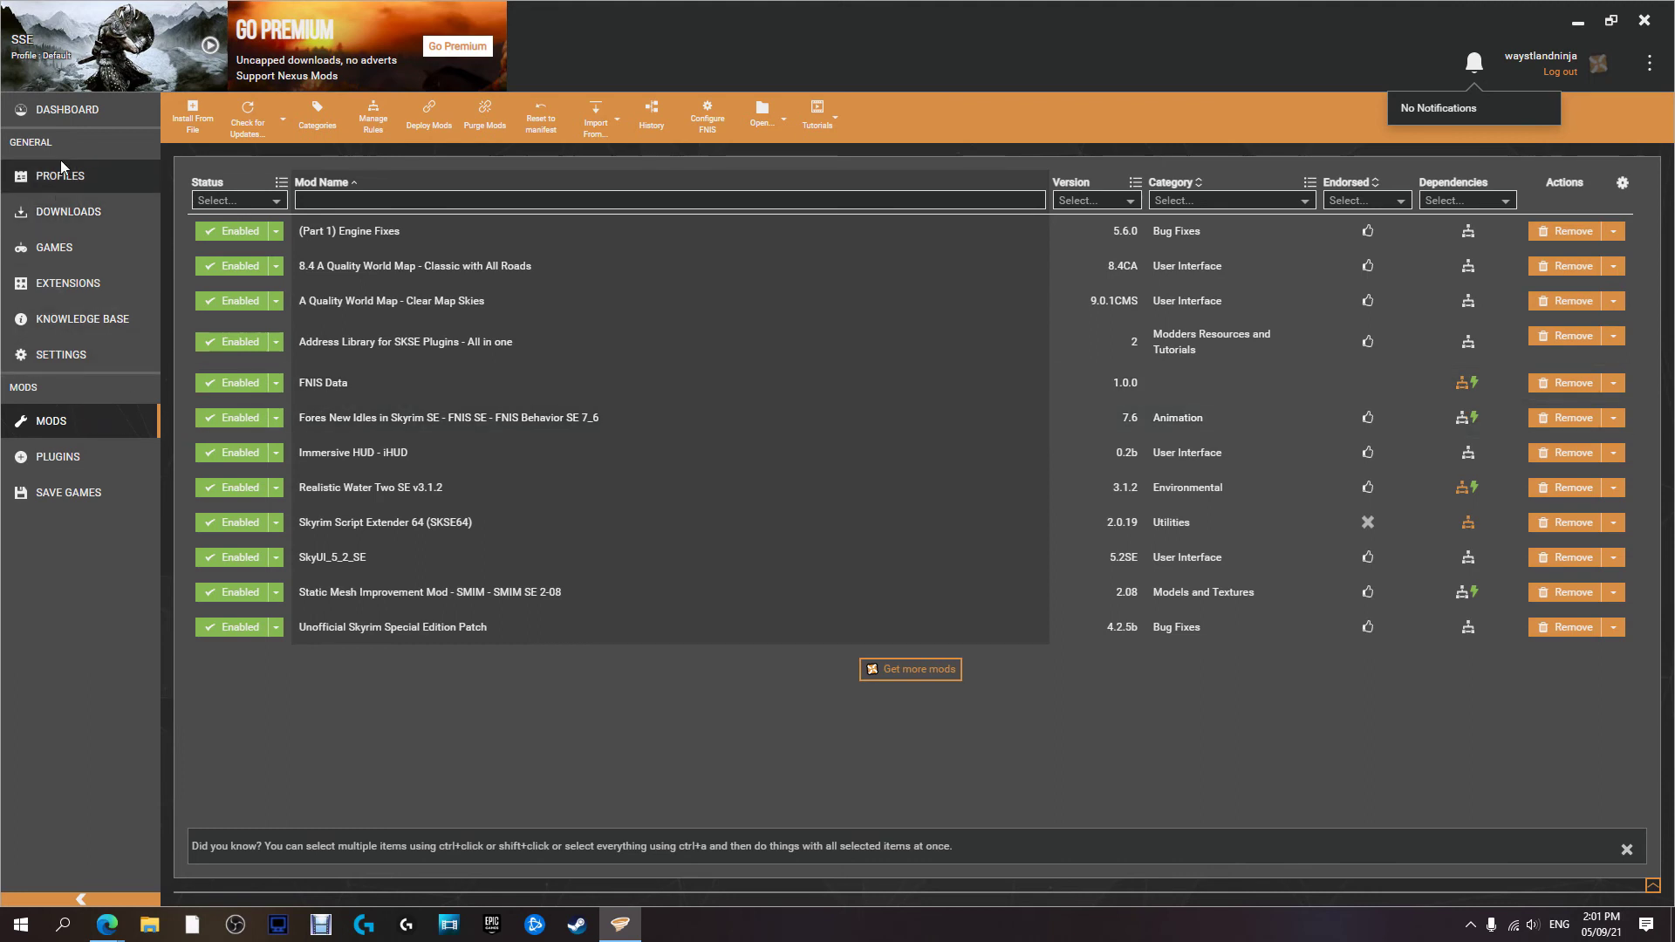
# Run FNIS to update the behavior files and check consistency, exit without a desktop shortcut, and return to the mod list
pyautogui.click(84, 113)
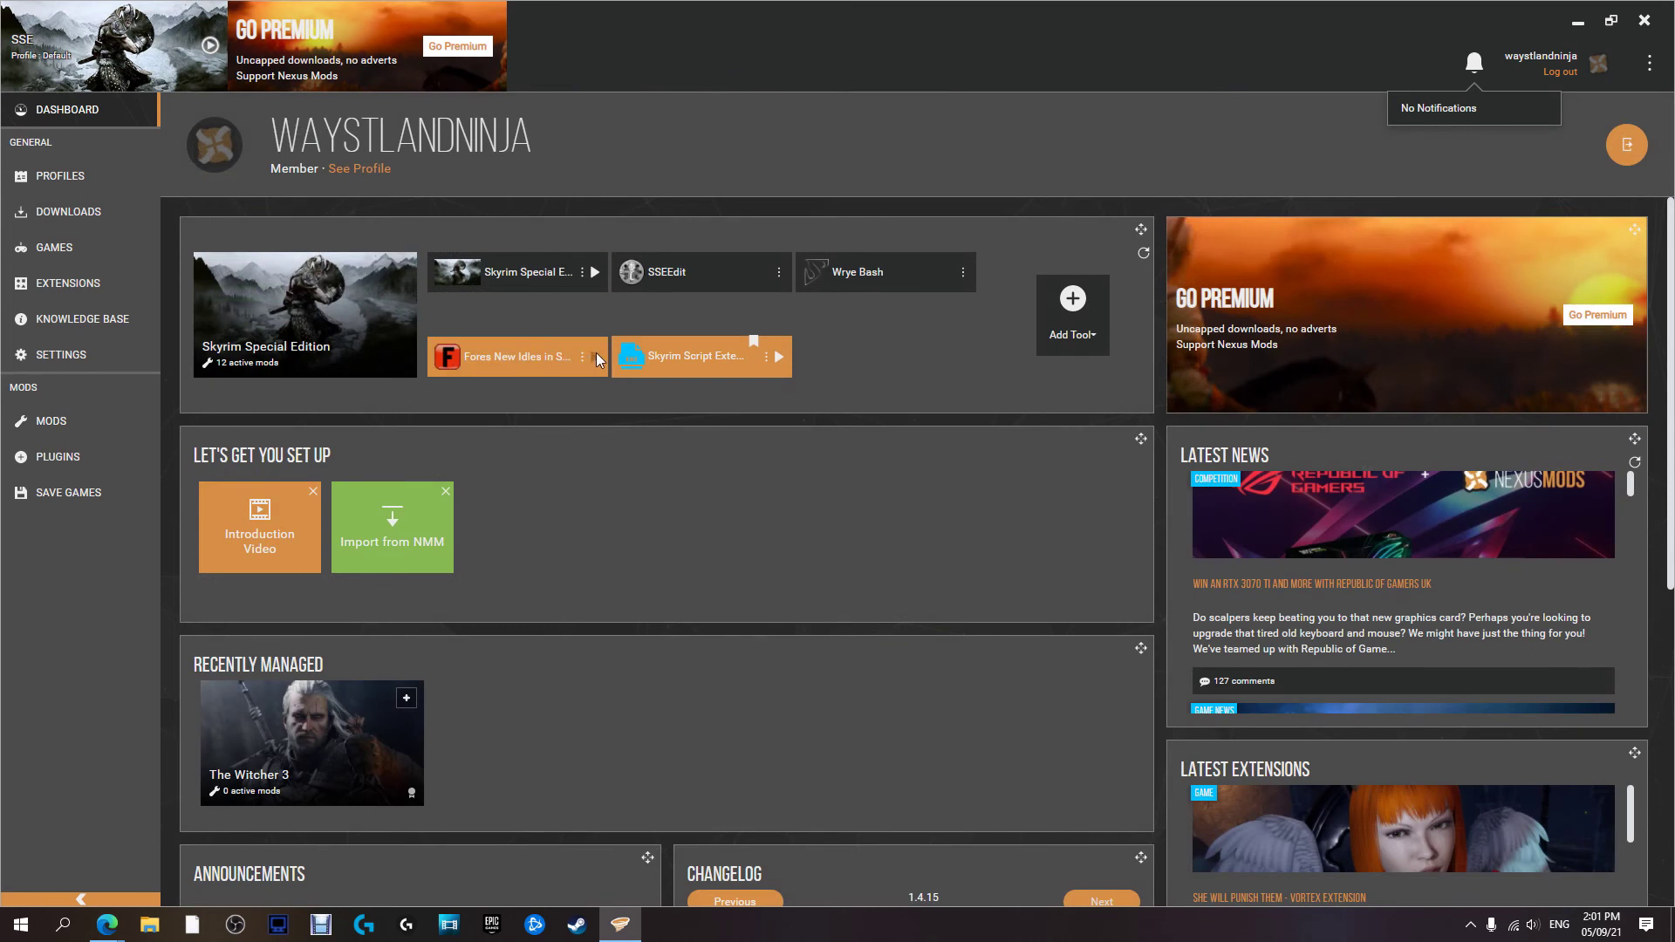
pyautogui.click(598, 358)
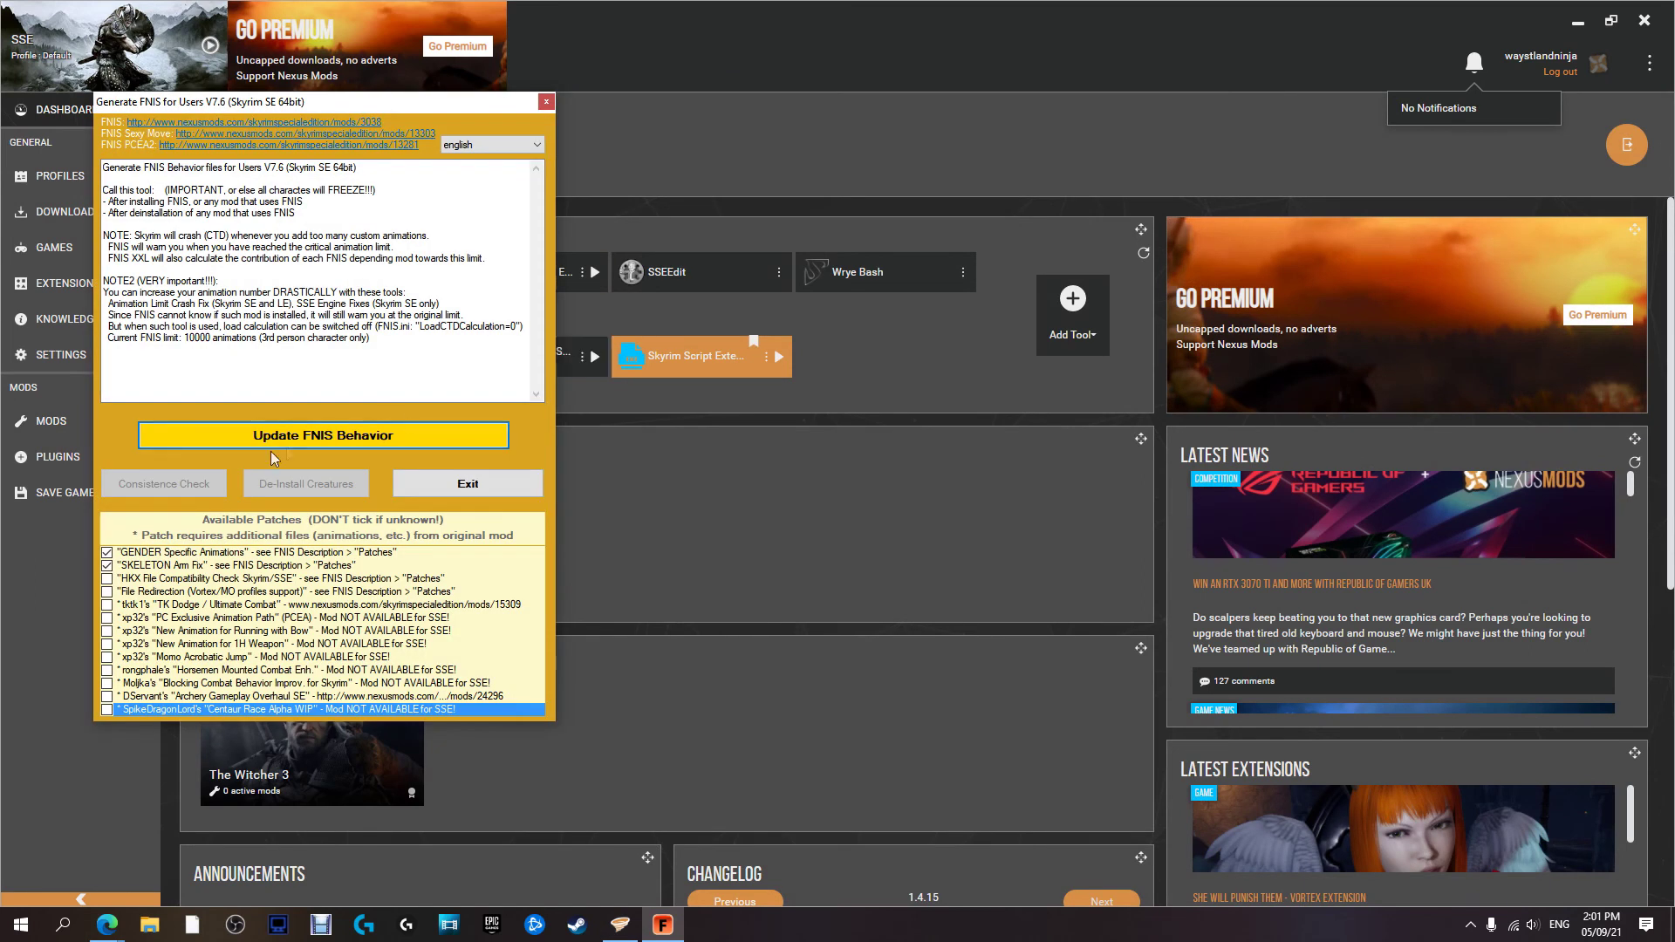
pyautogui.click(397, 436)
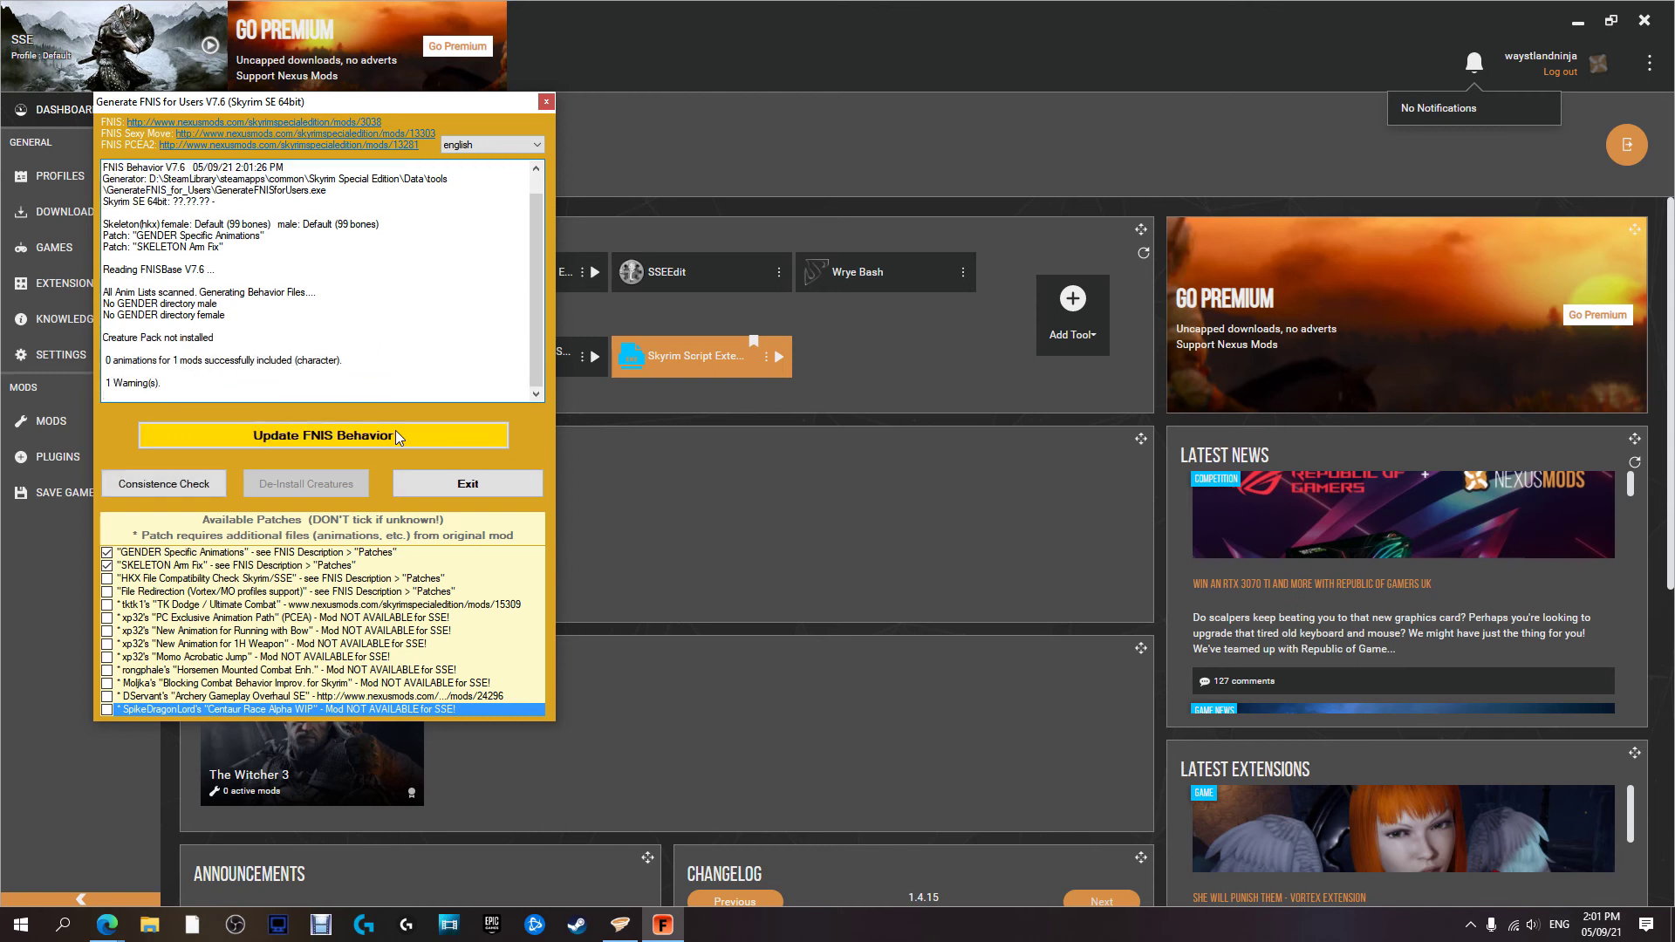
pyautogui.click(144, 487)
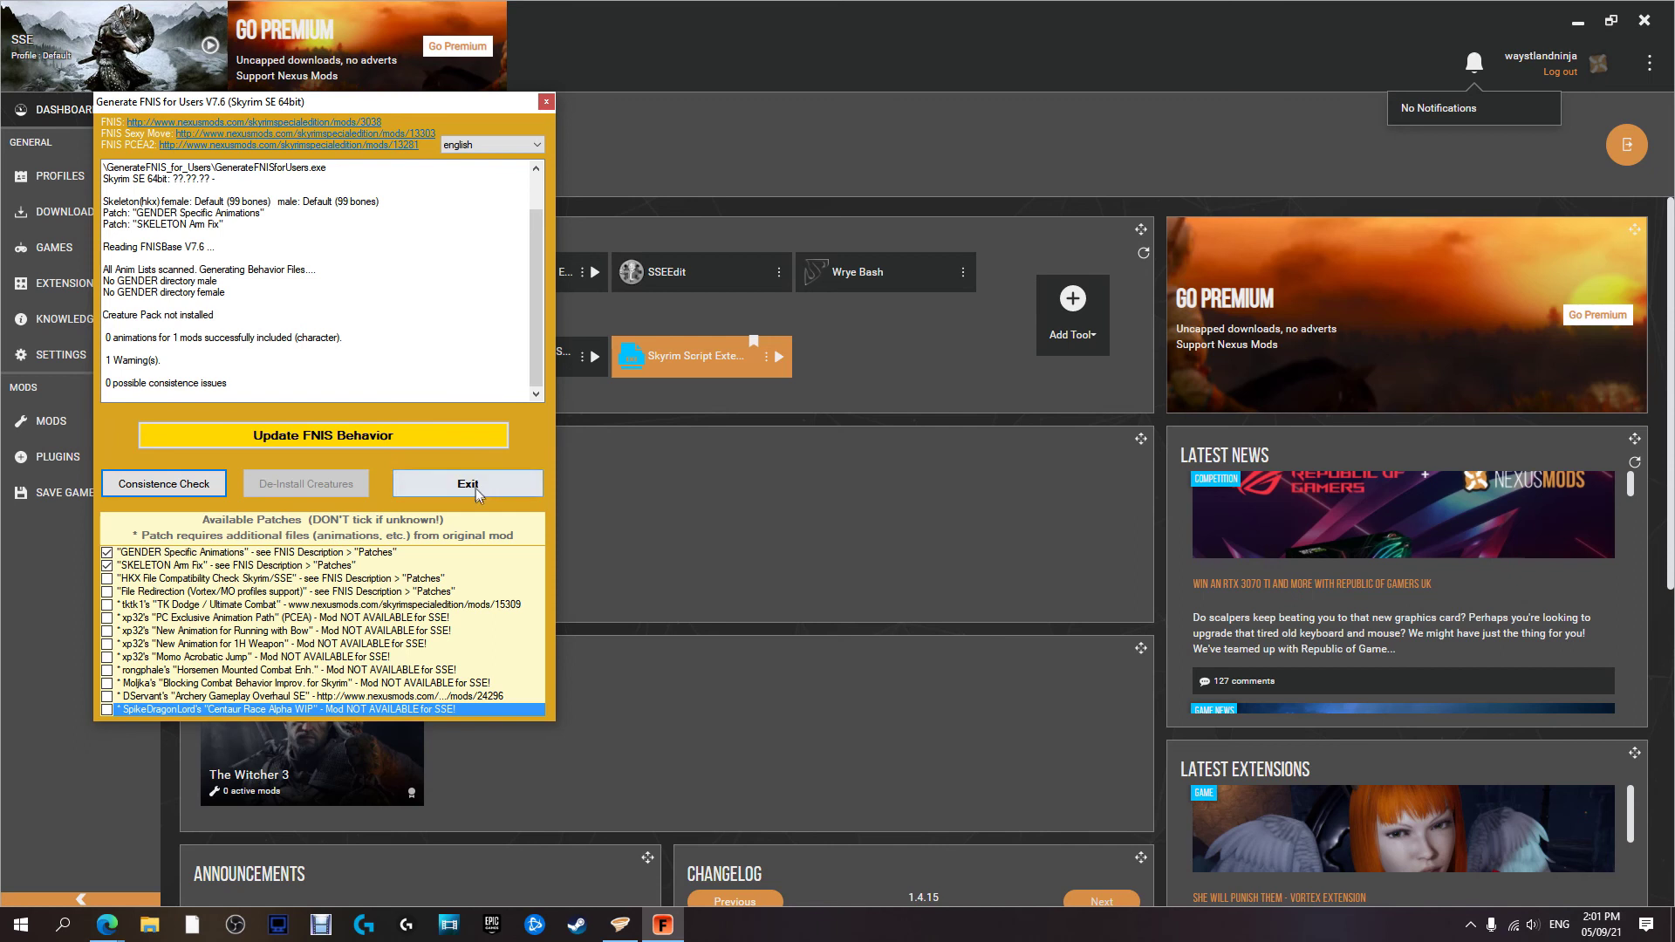
pyautogui.click(445, 444)
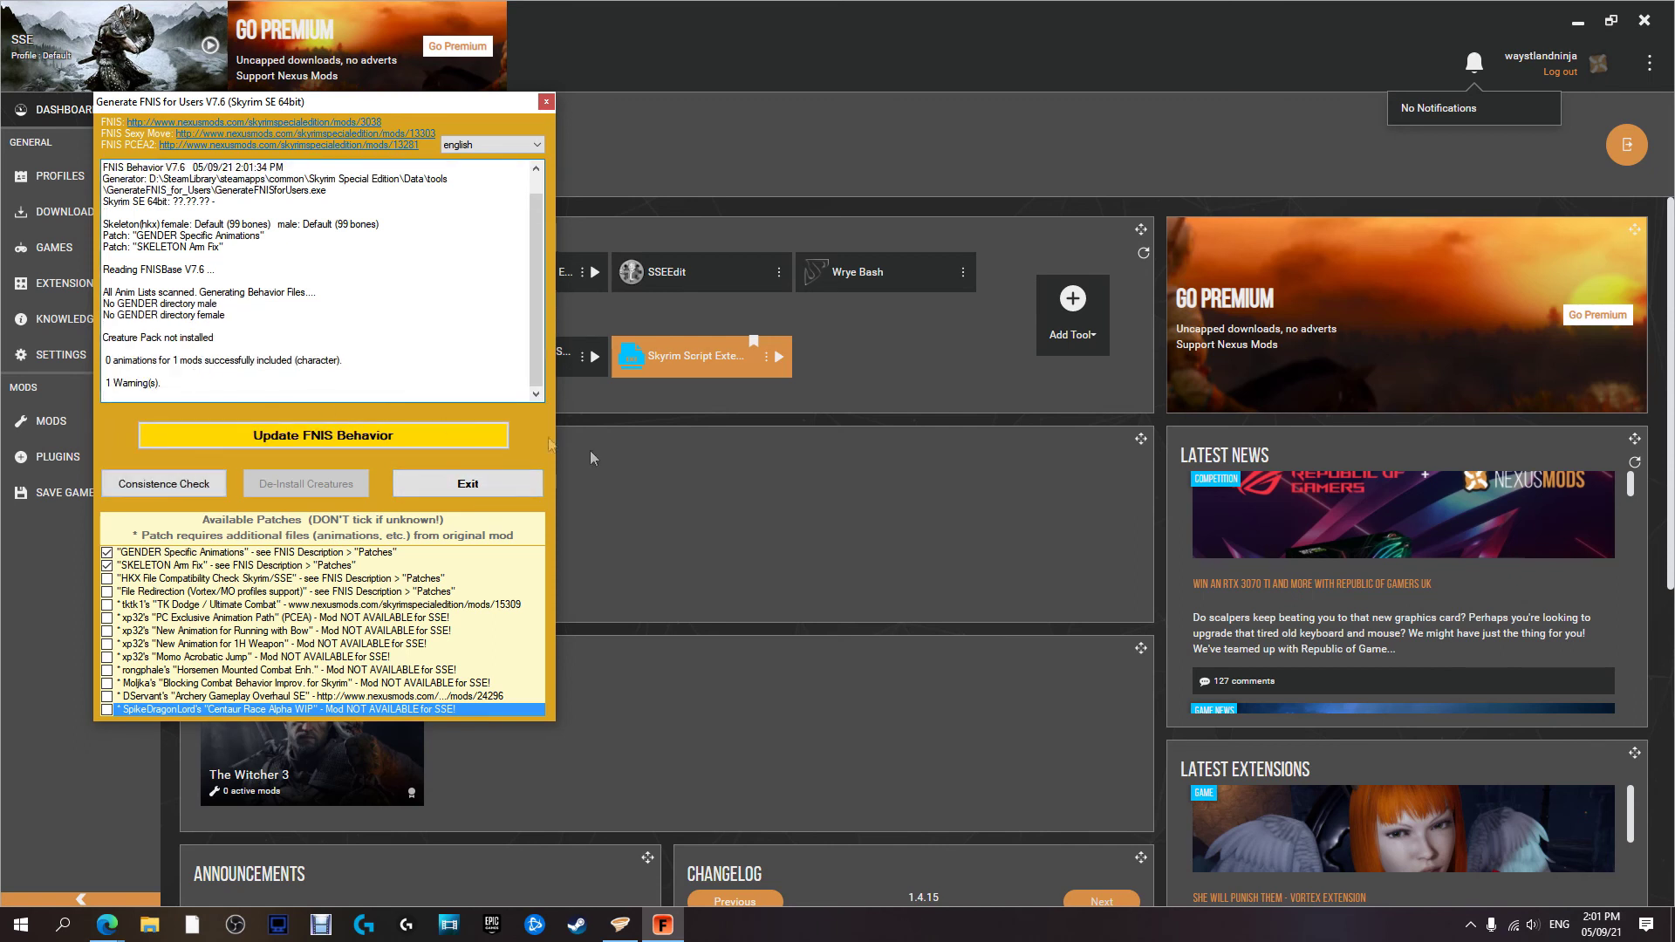
pyautogui.click(463, 487)
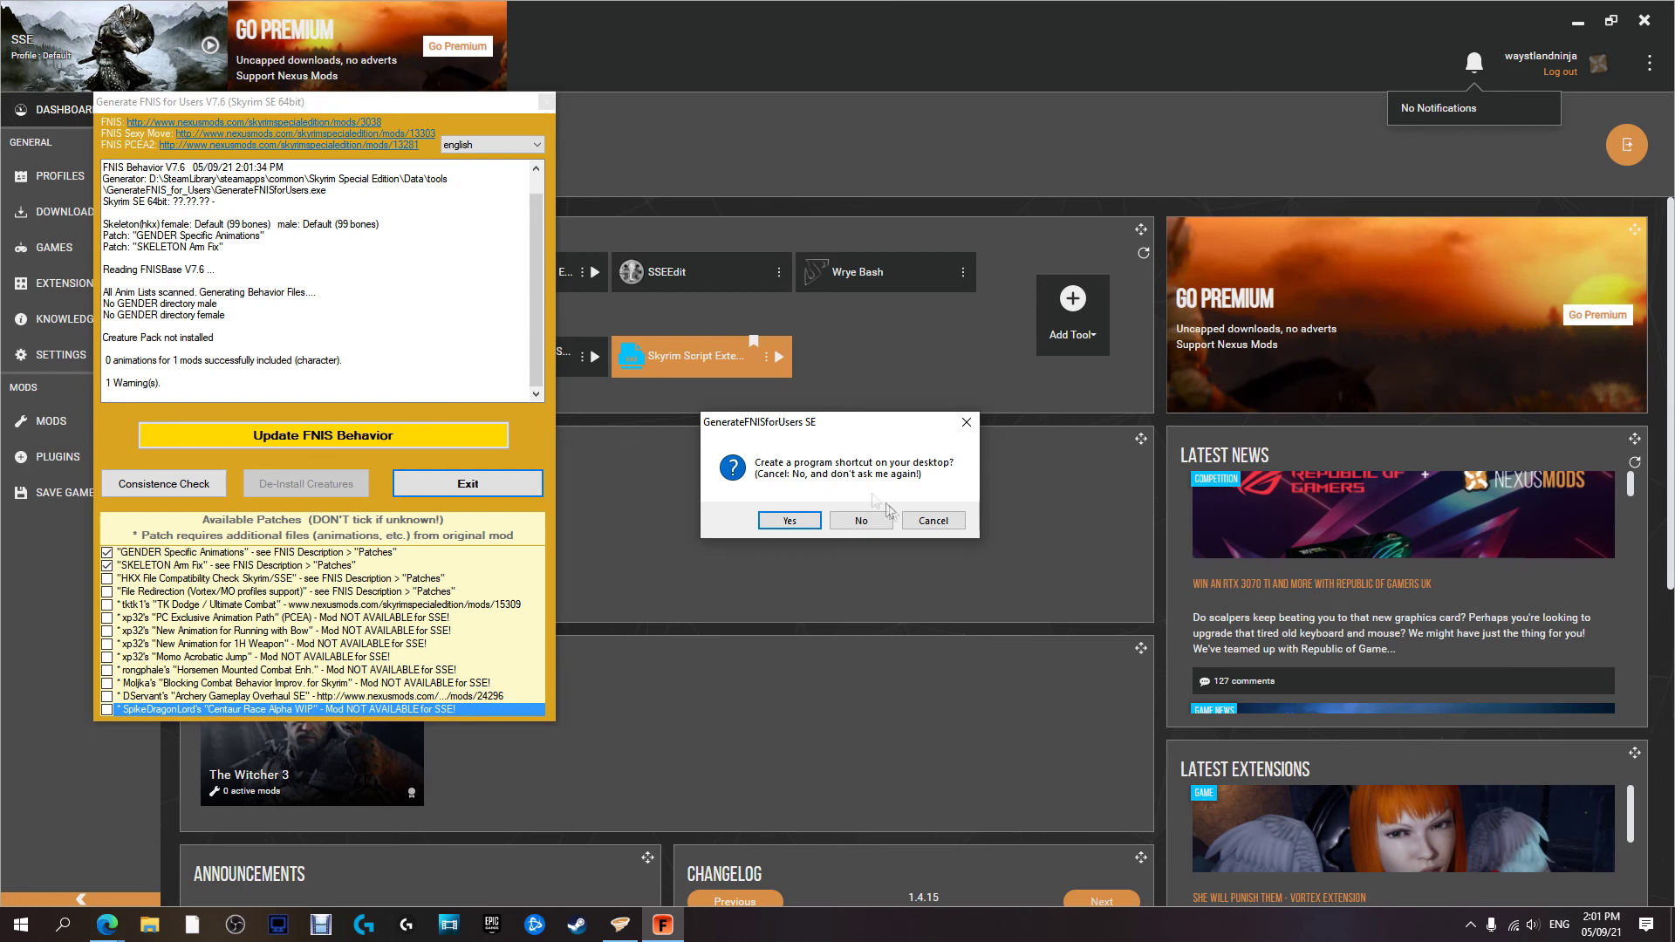
pyautogui.click(887, 523)
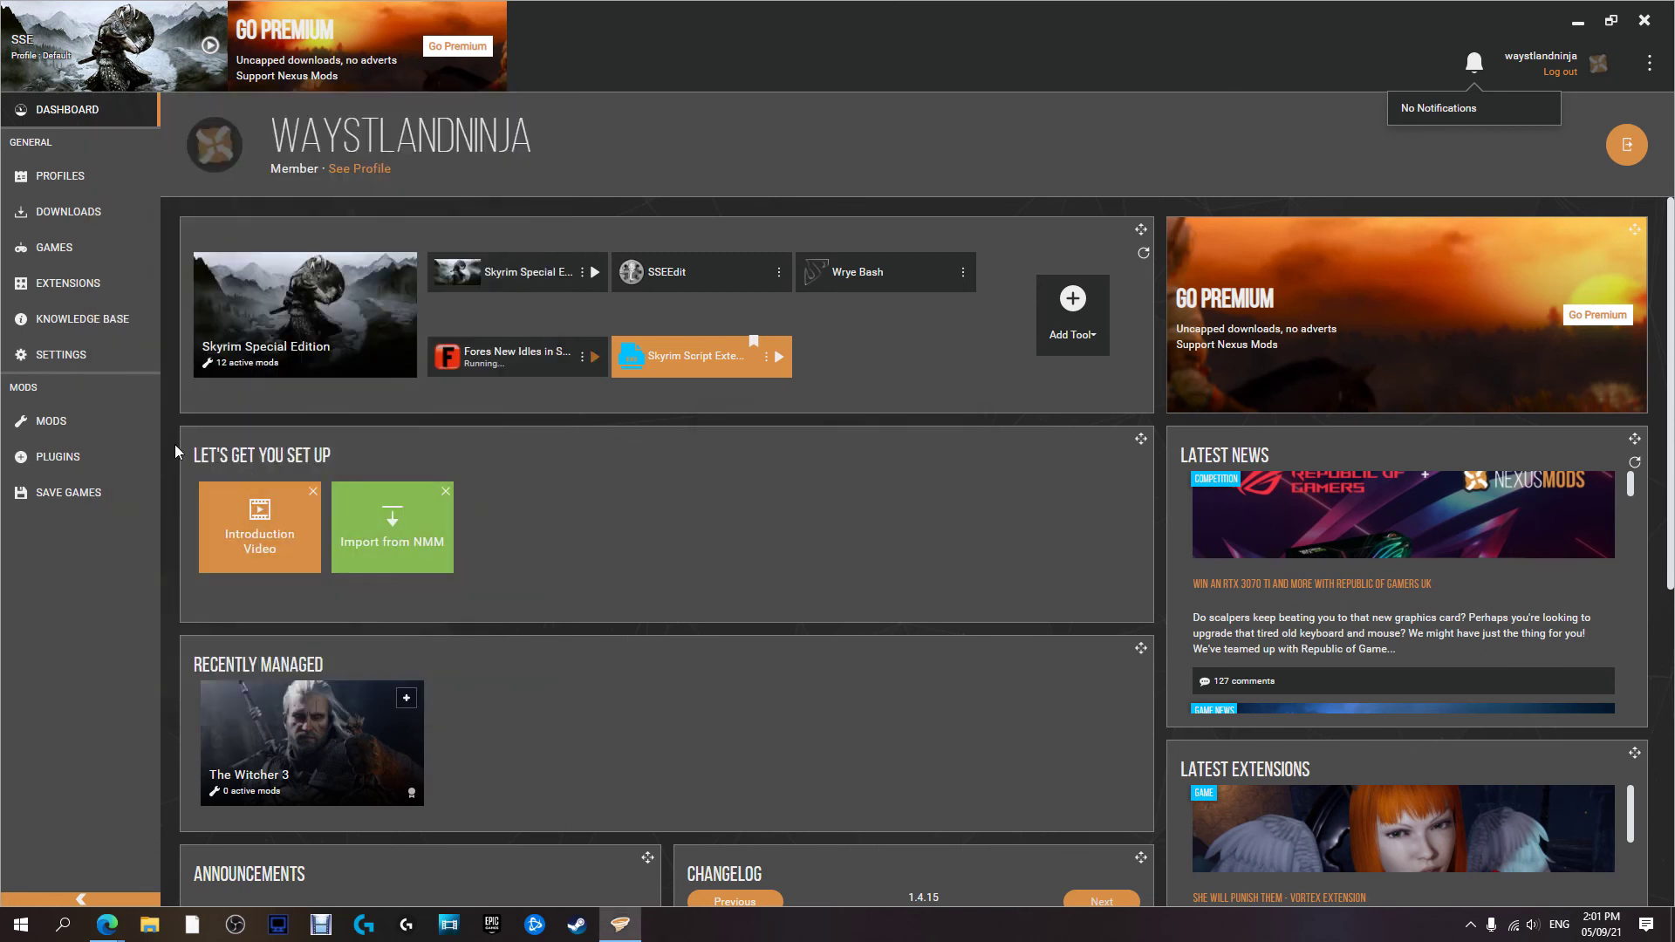
pyautogui.click(58, 422)
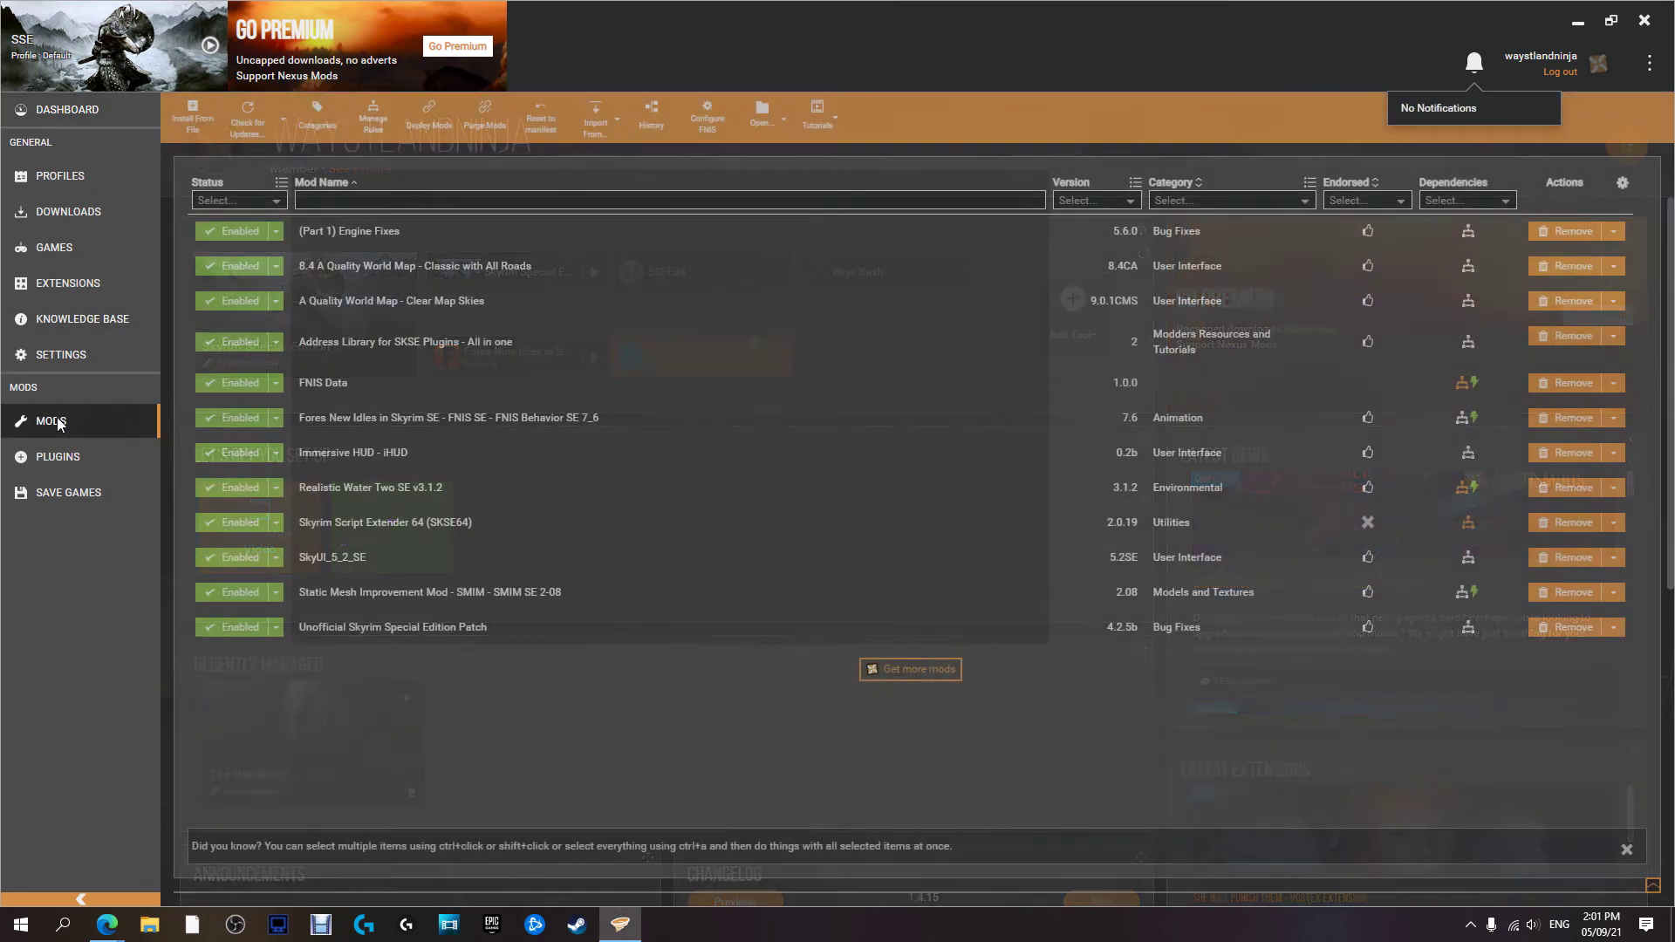